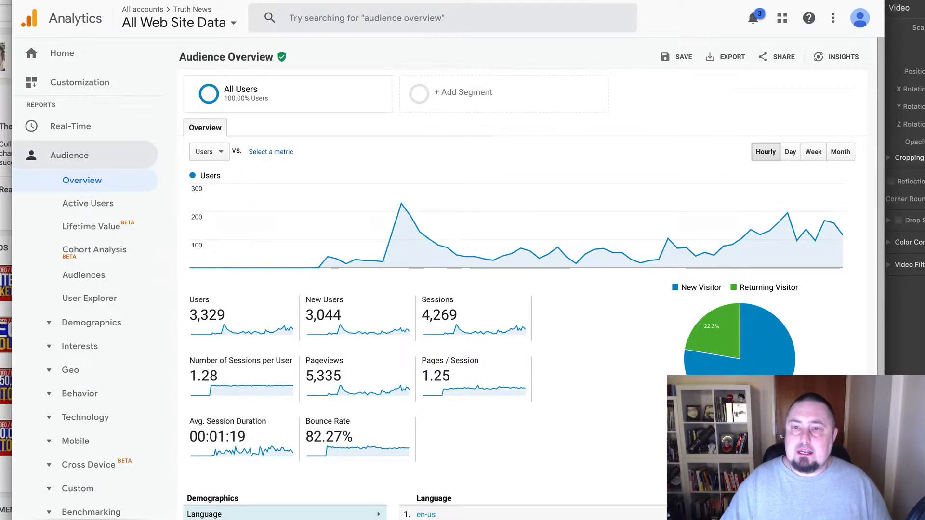
Start a new website account in the Analytics admin area and enter the owner's full name as account name and website name.
click(289, 1)
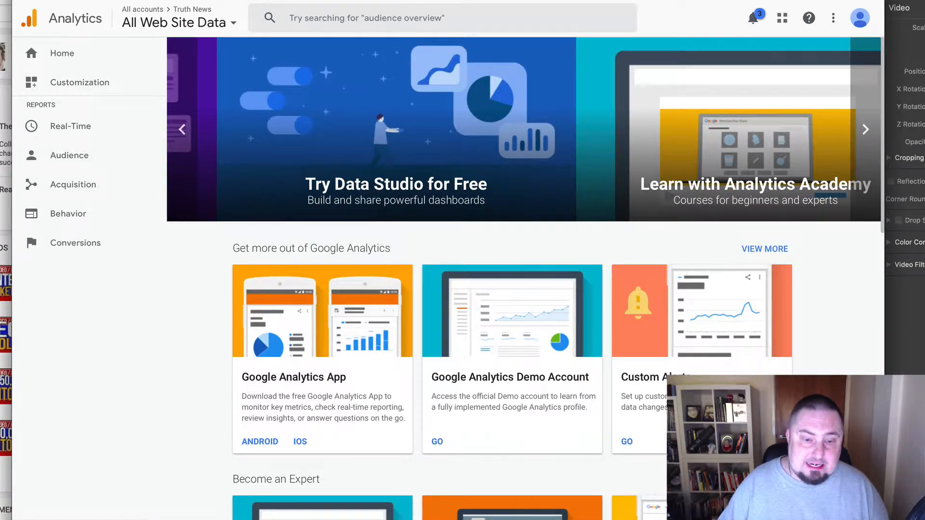
click(63, 518)
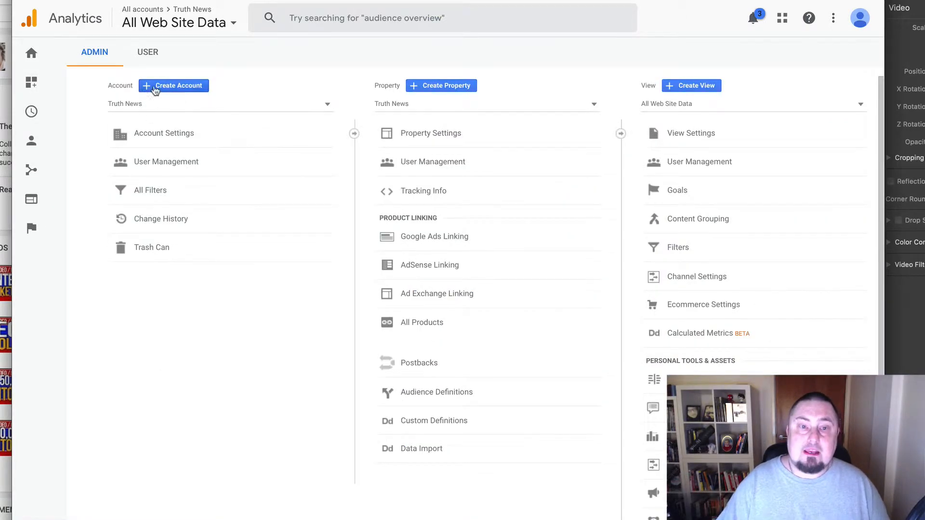
click(166, 89)
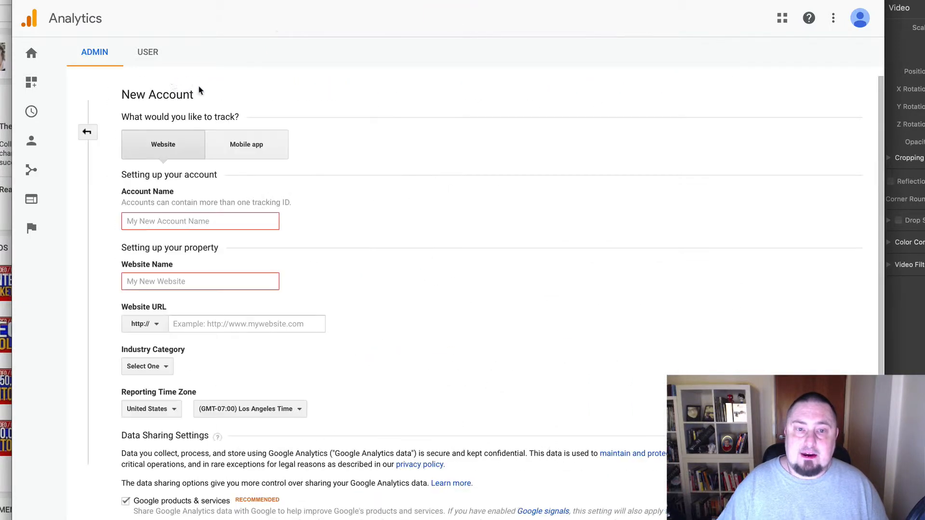
click(209, 215)
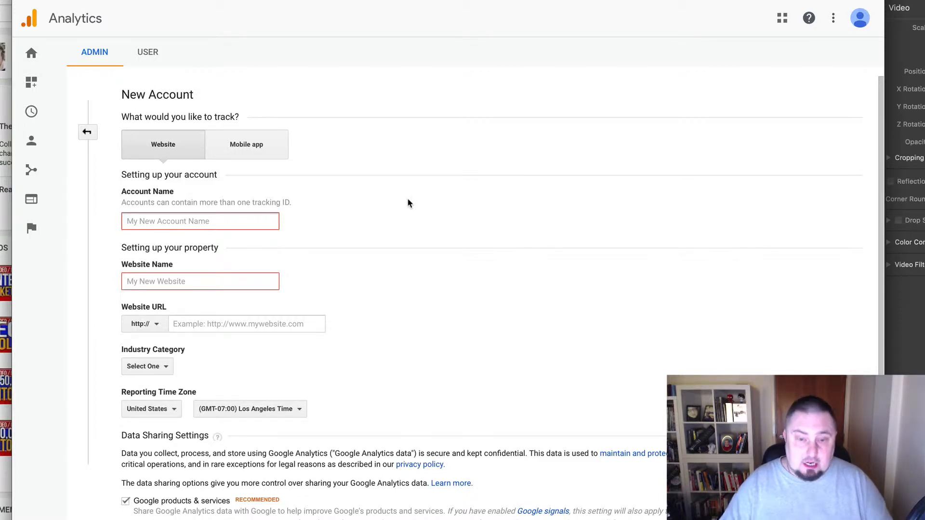
text(Mick Meaney)
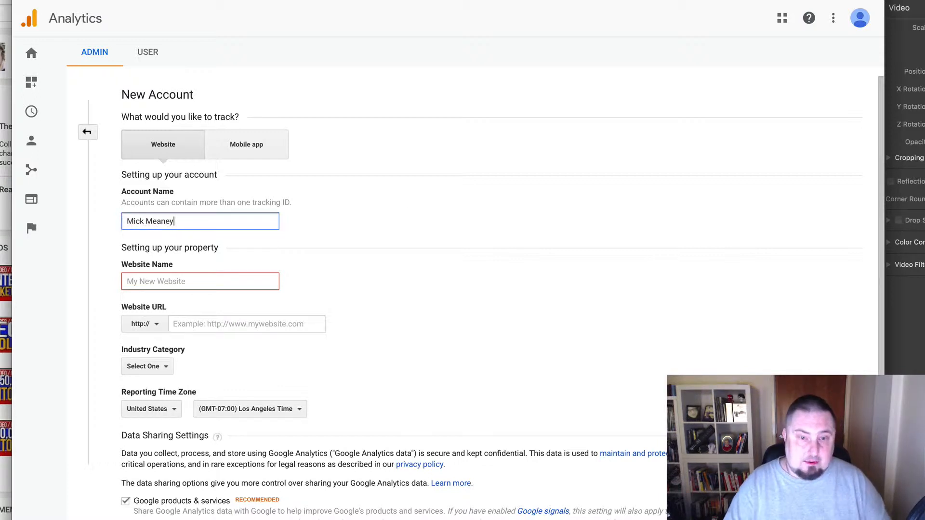
key(Tab)
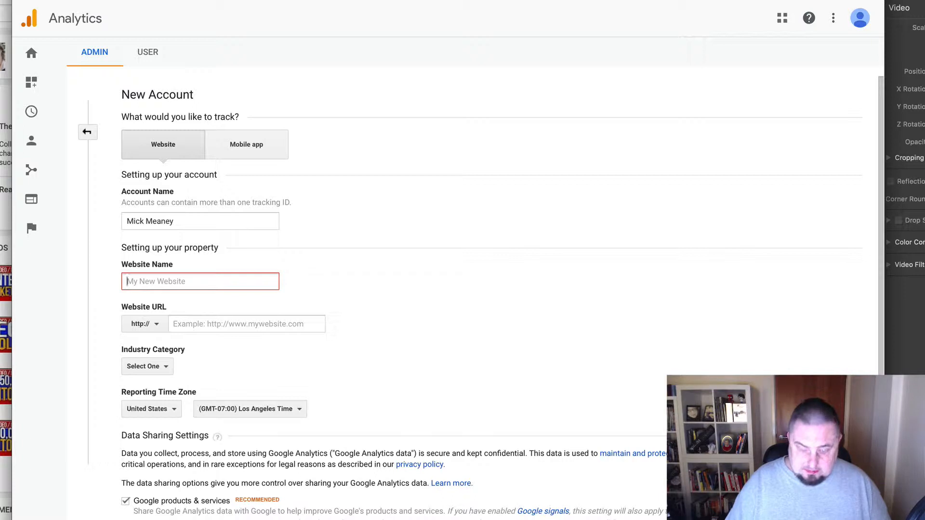
text(Mick Meaney)
key(Tab)
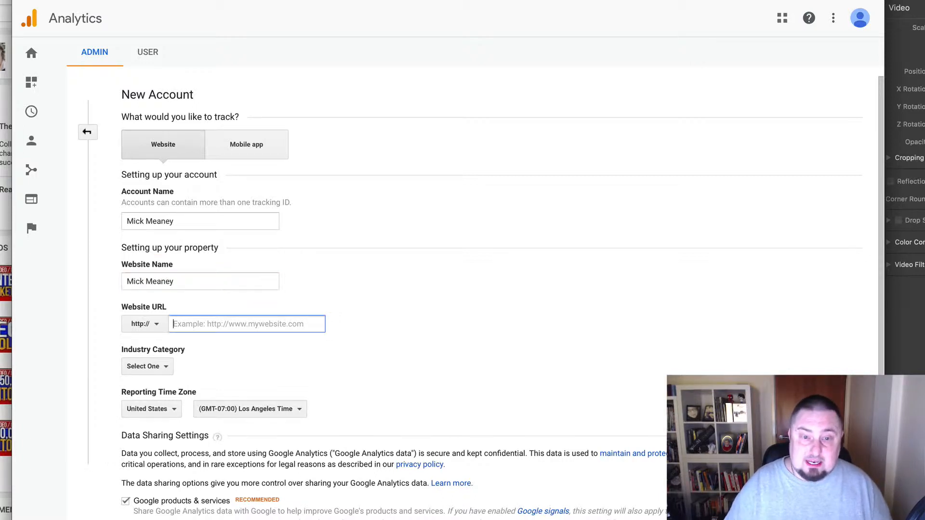
click(147, 326)
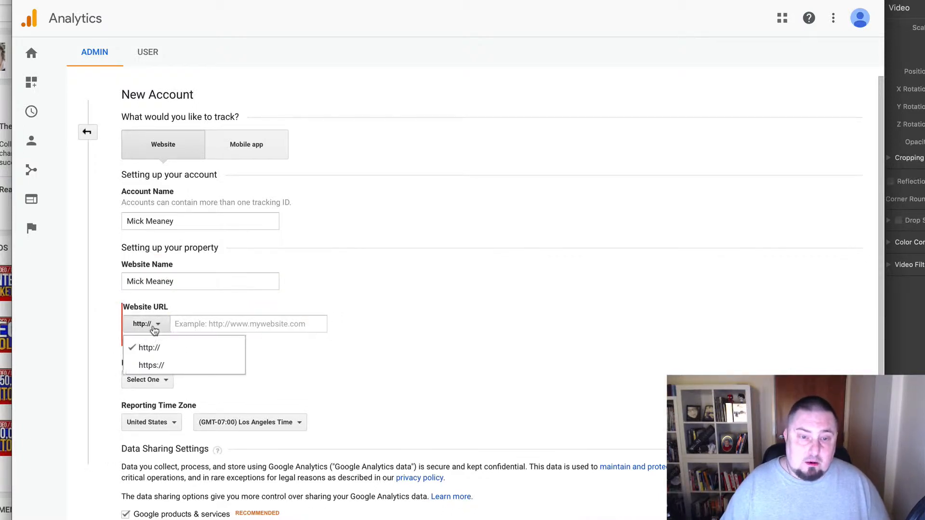
click(157, 367)
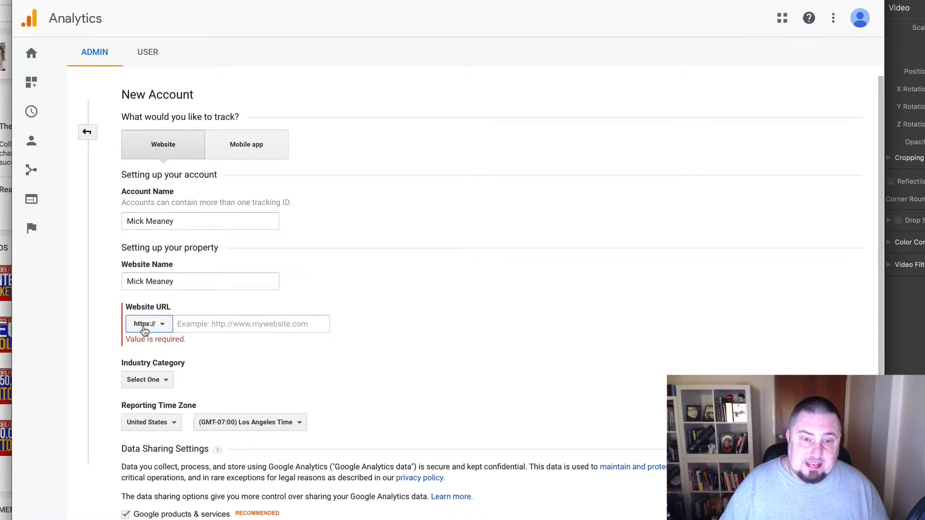
click(192, 325)
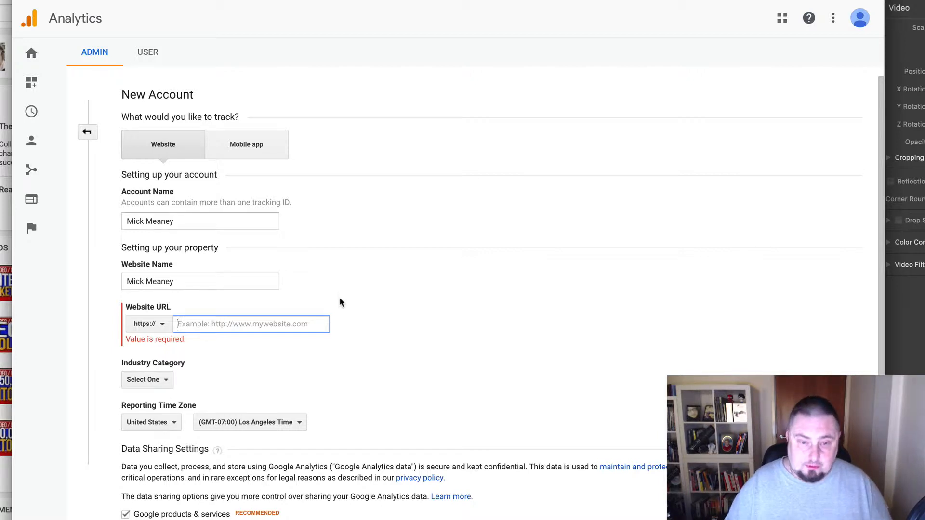
text(www)
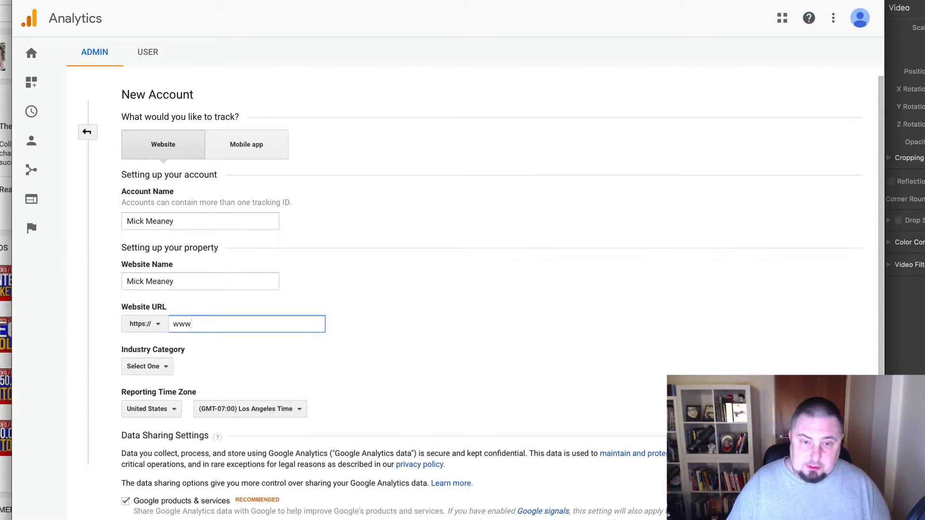
text(.mickmeaney)
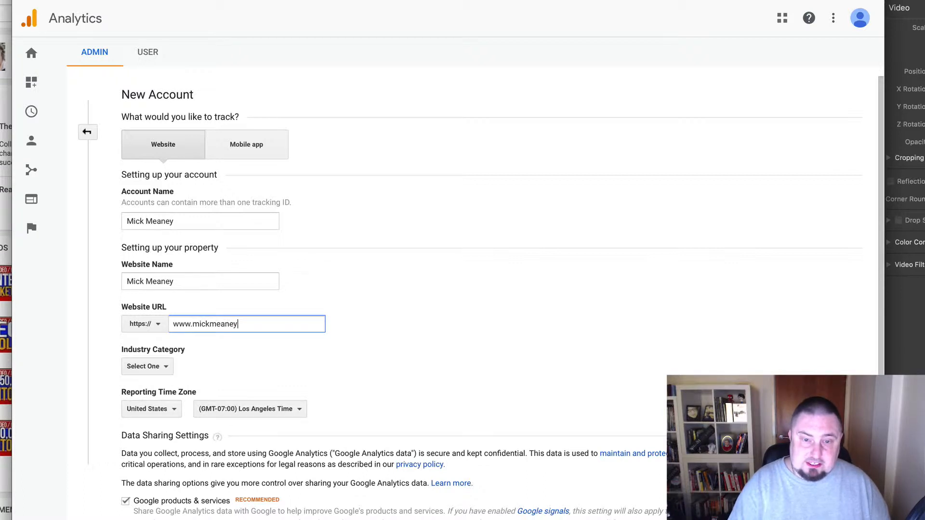
text(.com)
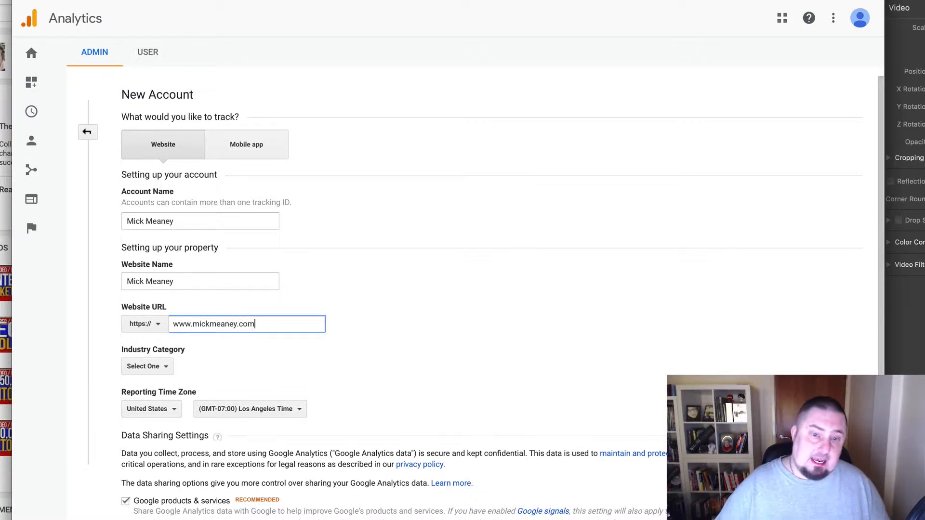
Choose Business and Industrial Markets as the new property's industry category.
click(150, 368)
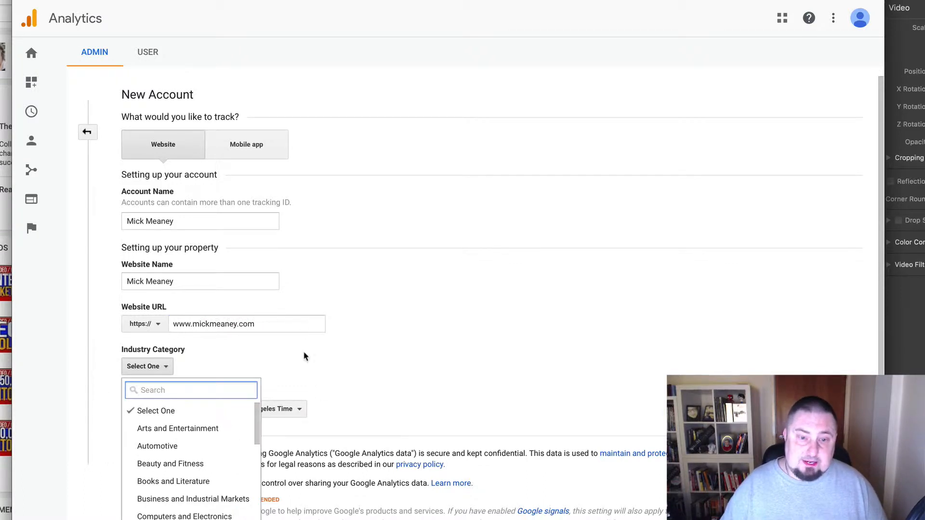
scroll(195, 484, down, 1)
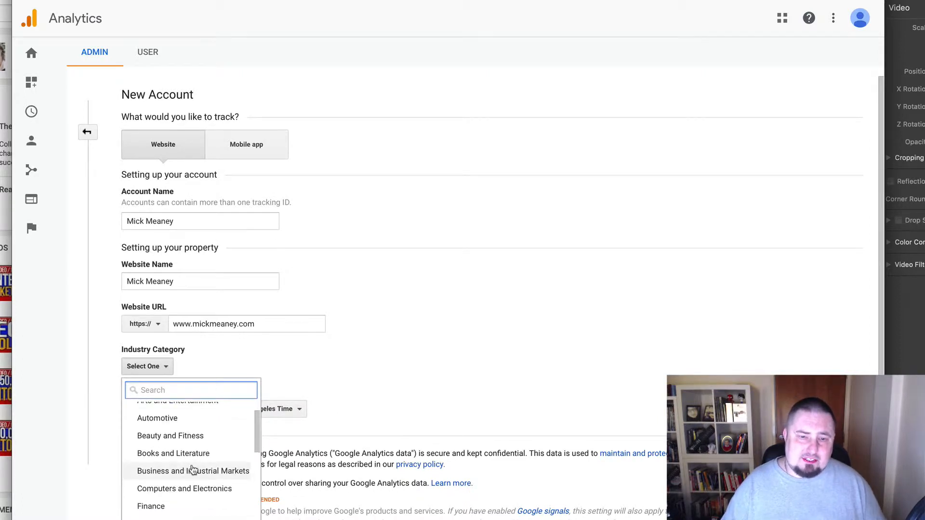
click(192, 470)
Set the country of the reporting time zone to United Kingdom.
scroll(407, 359, down, 3)
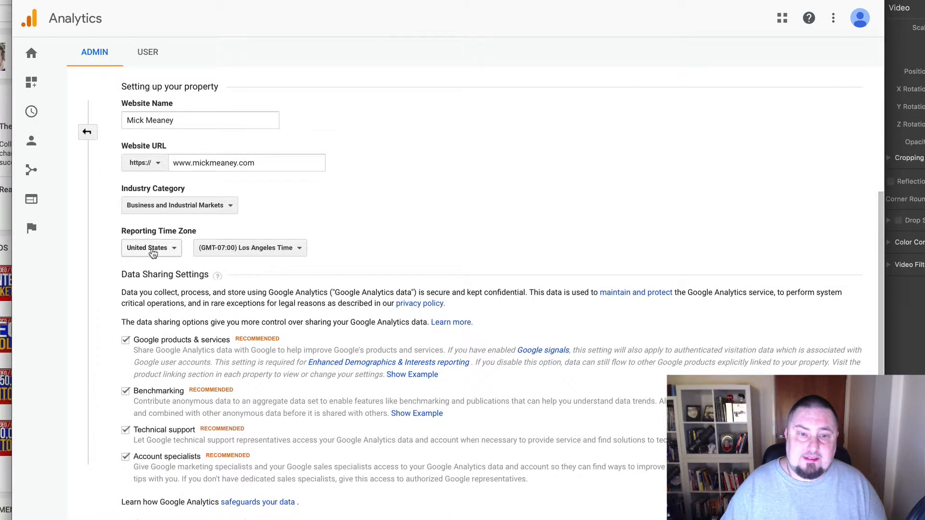
click(164, 249)
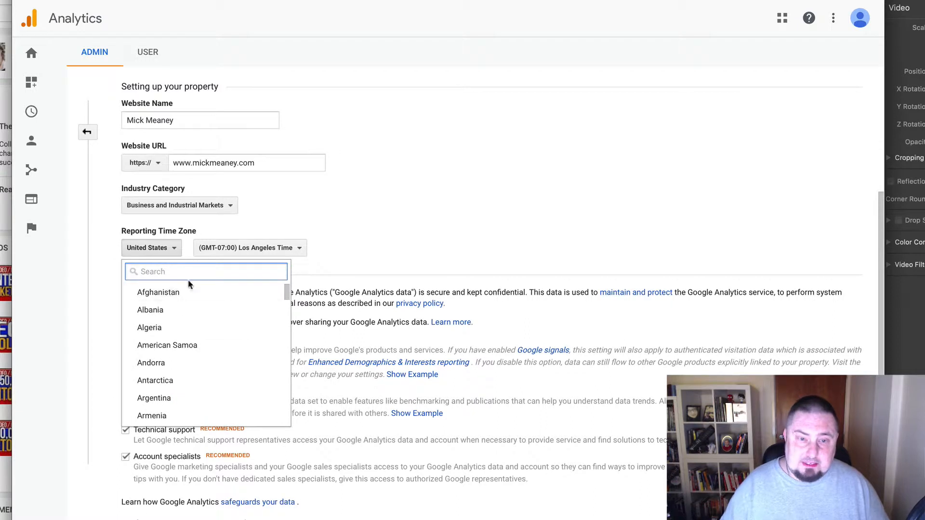
text(uk)
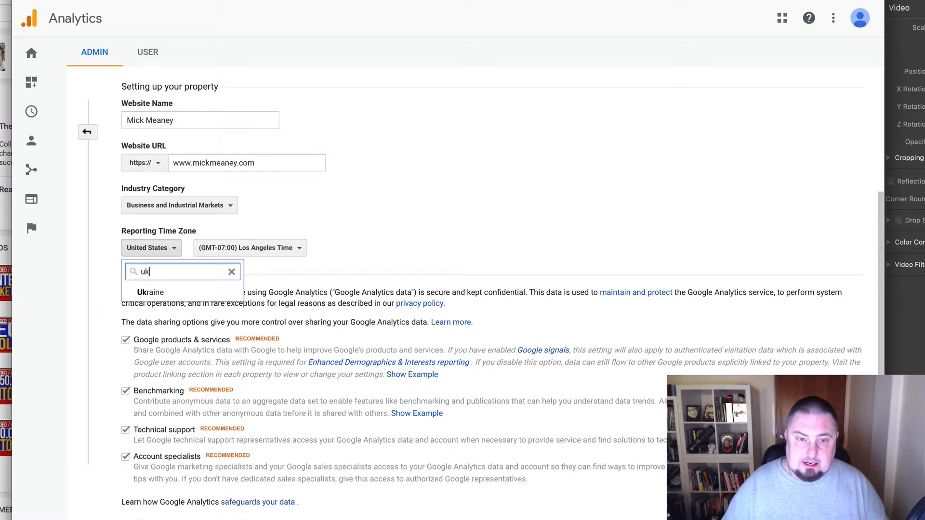
key(BackSpace)
text(nit)
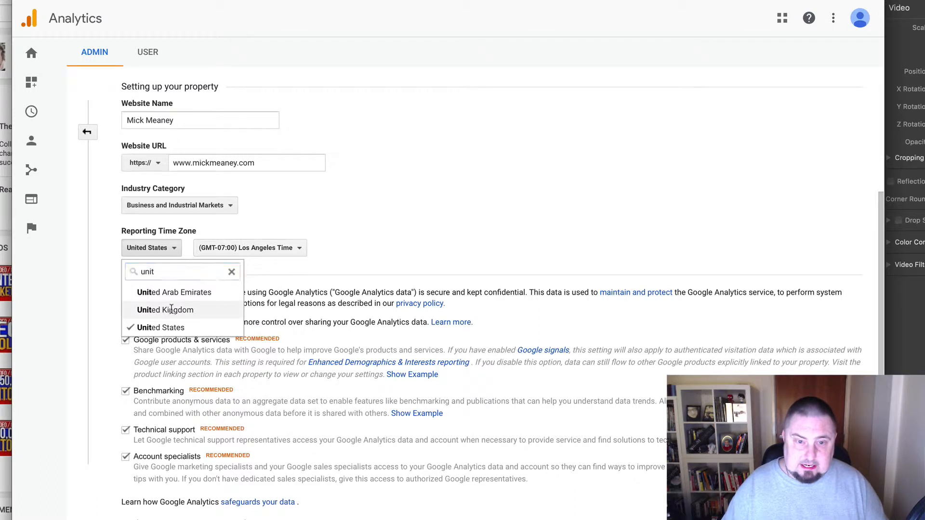
click(172, 310)
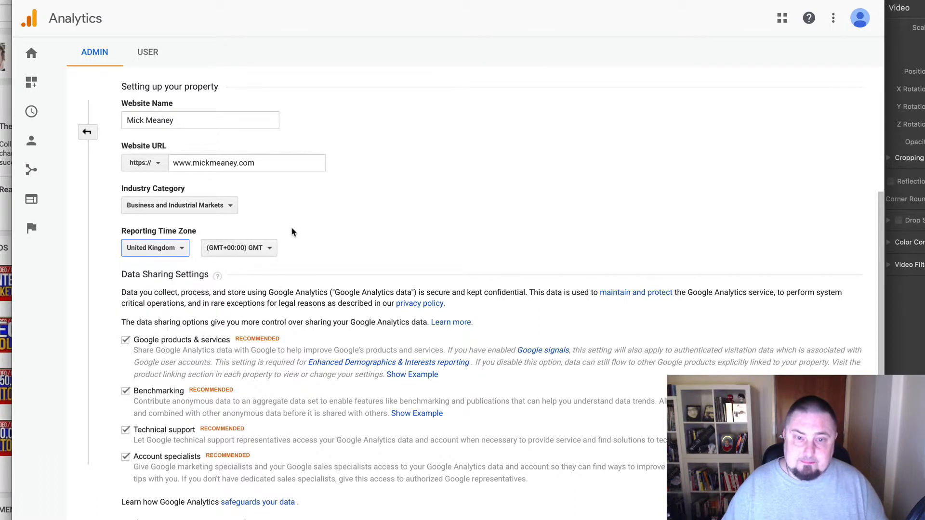
Submit the new account form and accept the Google Analytics terms of service, including the Data Processing Terms required by GDPR.
scroll(257, 288, down, 1)
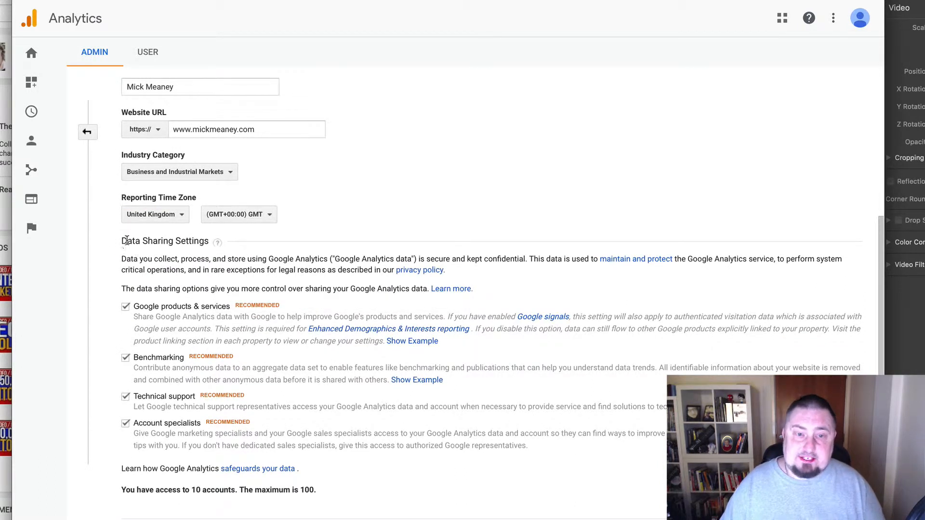
mouse_move(205, 242)
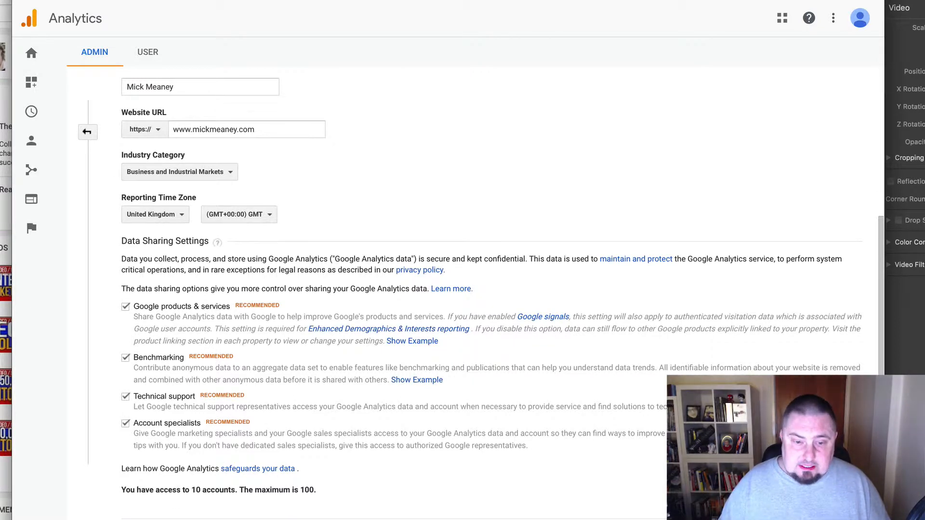
click(153, 518)
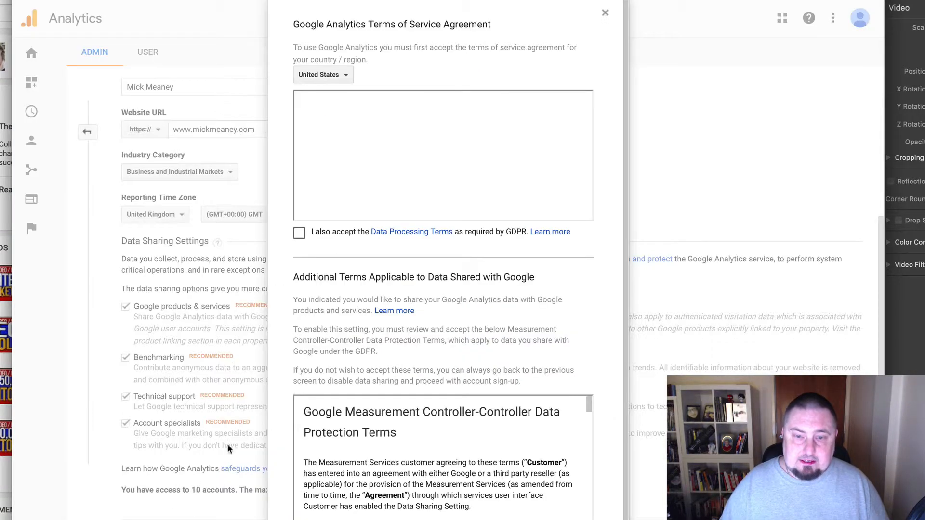
click(299, 233)
scroll(284, 354, down, 1)
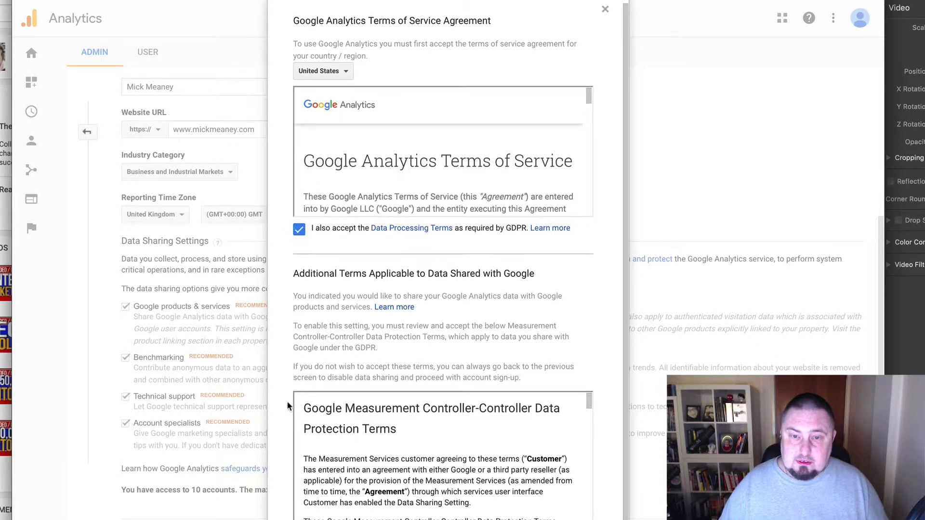
scroll(343, 455, down, 4)
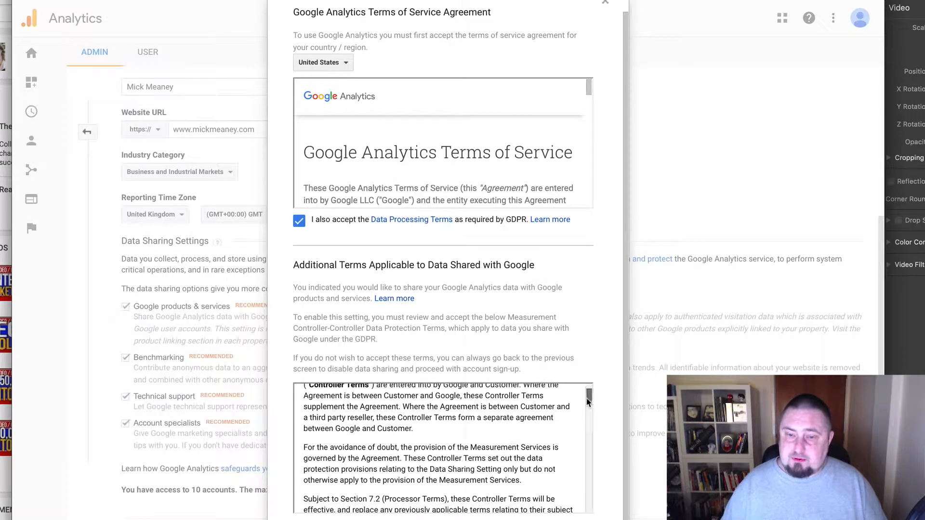
drag(589, 400, 589, 510)
drag(588, 91, 589, 202)
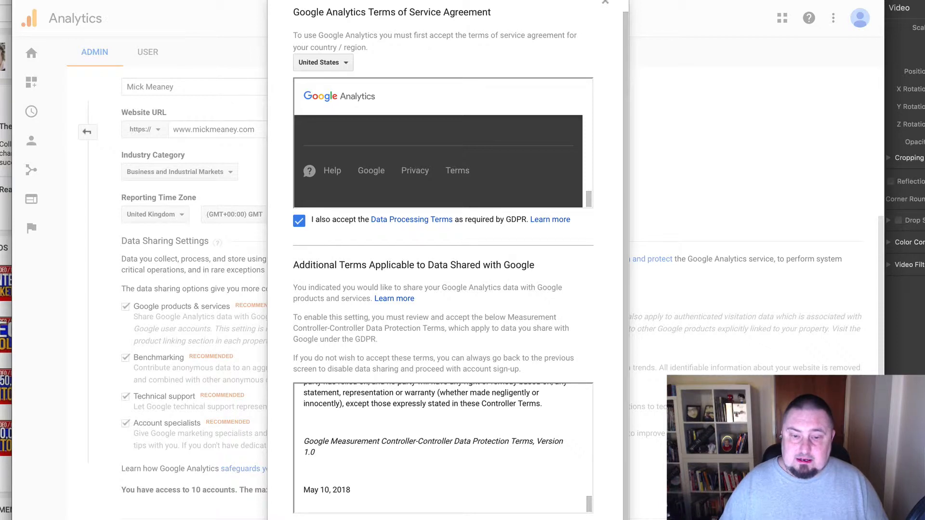
click(335, 515)
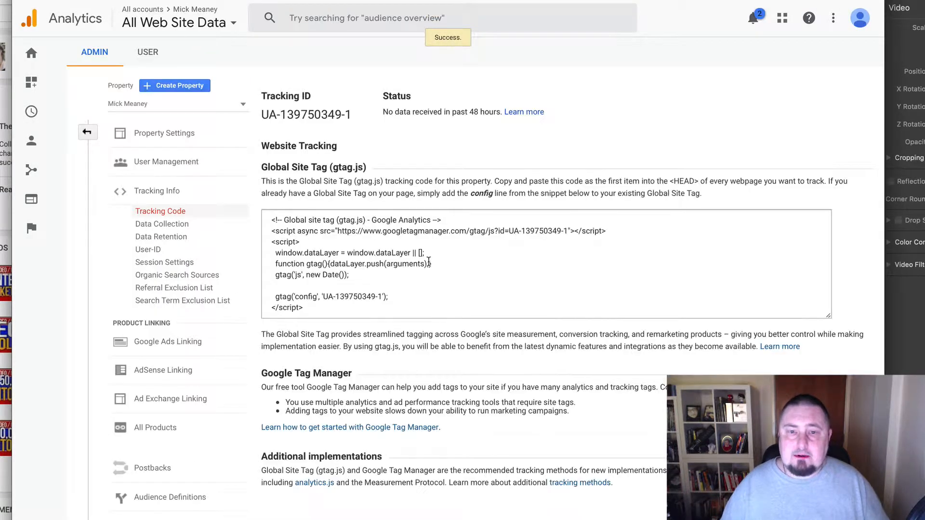
Copy the Global Site Tag (gtag.js) tracking code, paste it into a blank text document and return to the tracking code page.
click(329, 241)
key(super+c)
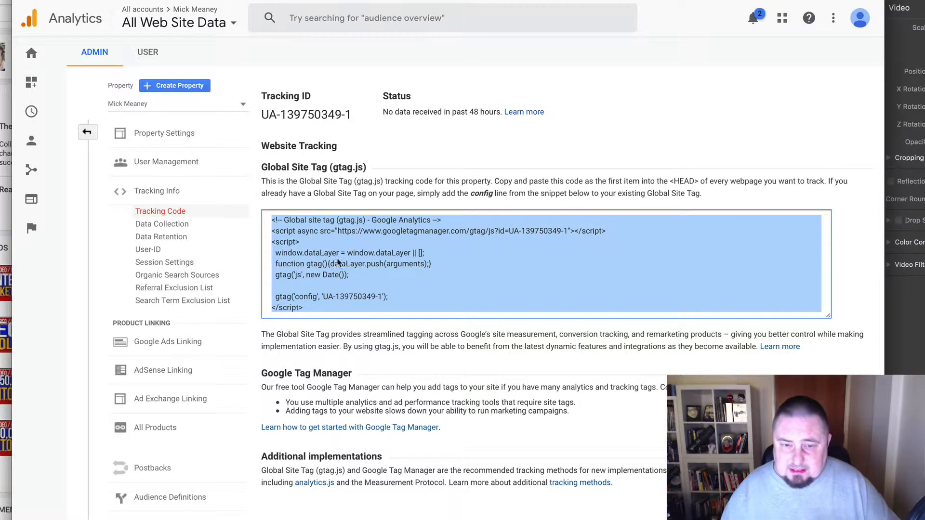
key(super+Tab)
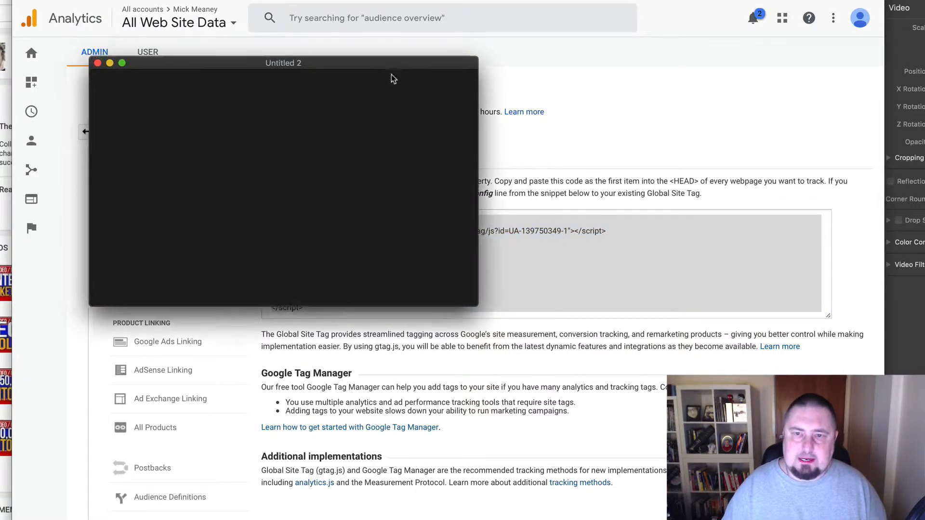
drag(367, 61, 704, 169)
key(super+v)
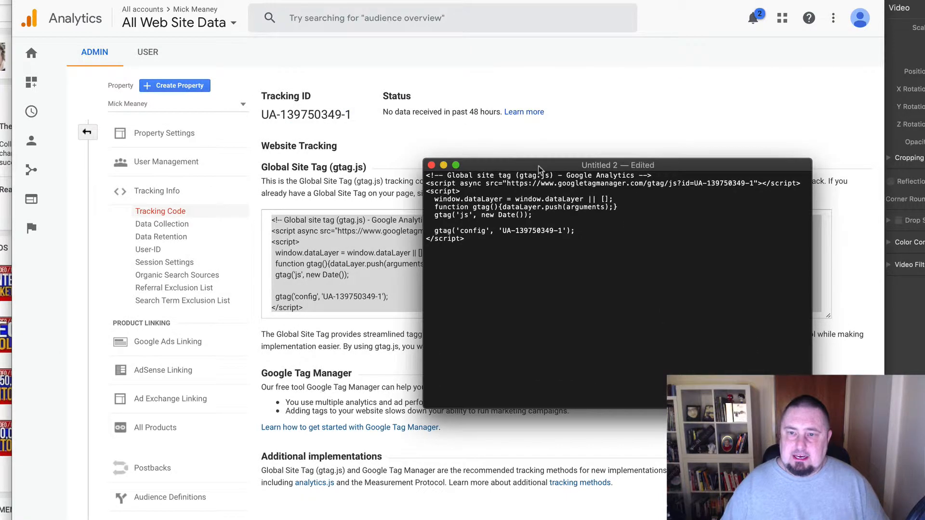
drag(541, 167, 516, 161)
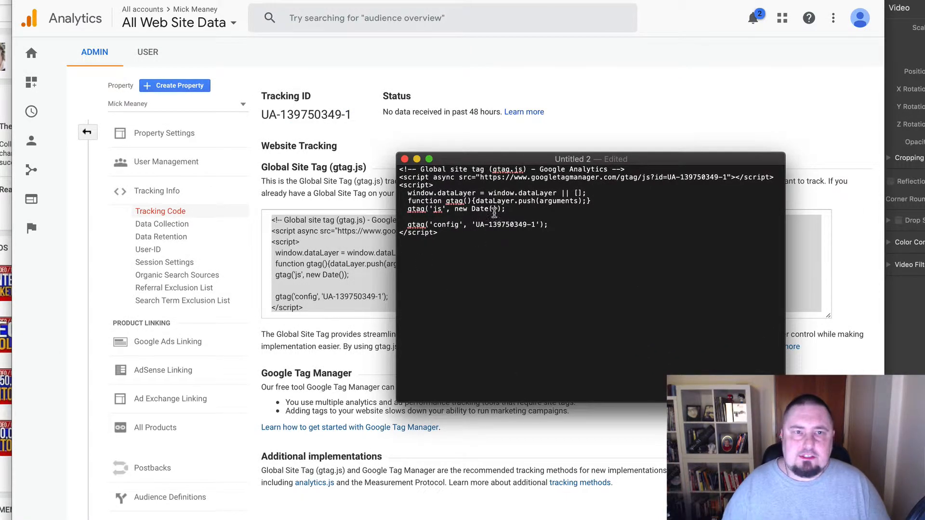
click(452, 240)
drag(480, 162, 924, 366)
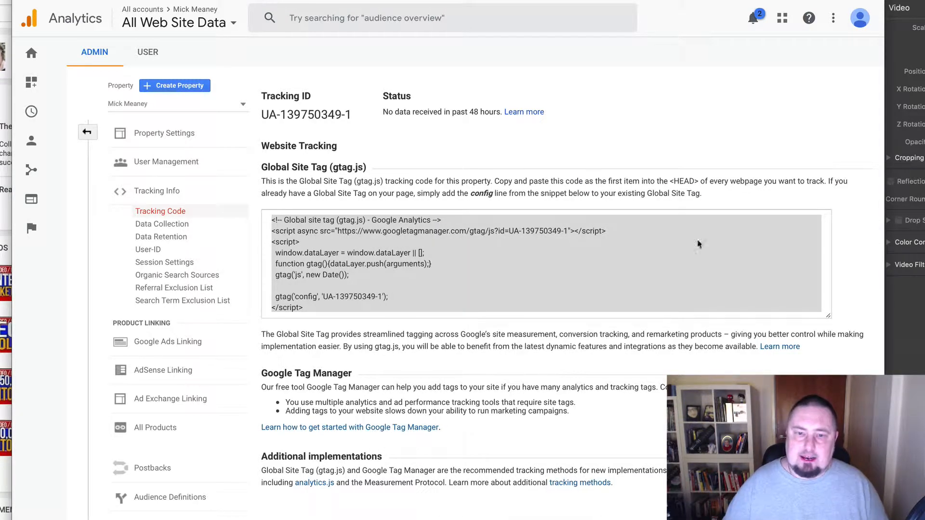
click(573, 131)
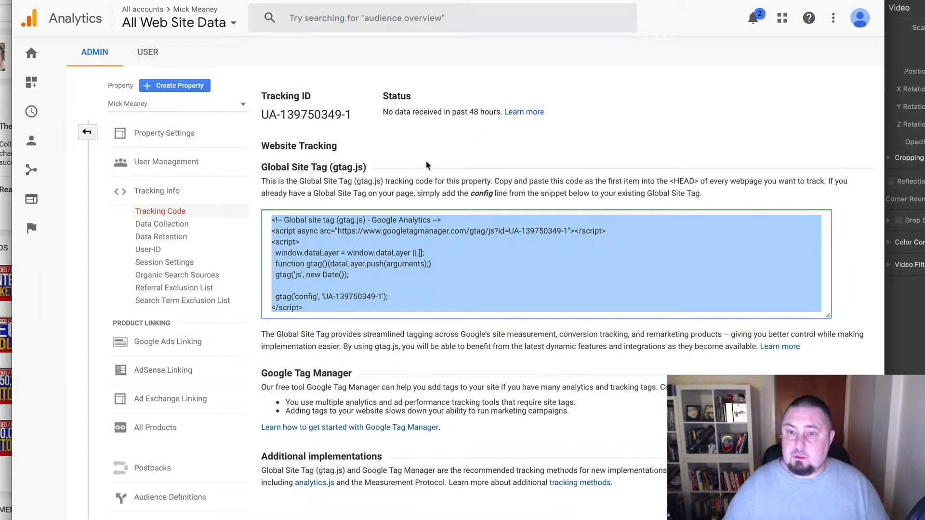
Switch to the WordPress dashboard, find the Tracking Code Manager plugin among the new plugins, then install and activate it.
click(586, 149)
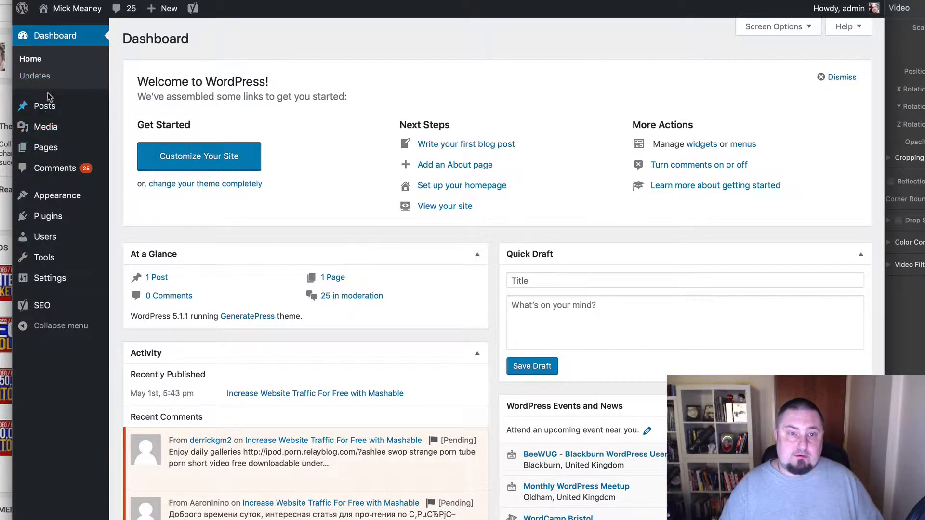
mouse_move(56, 220)
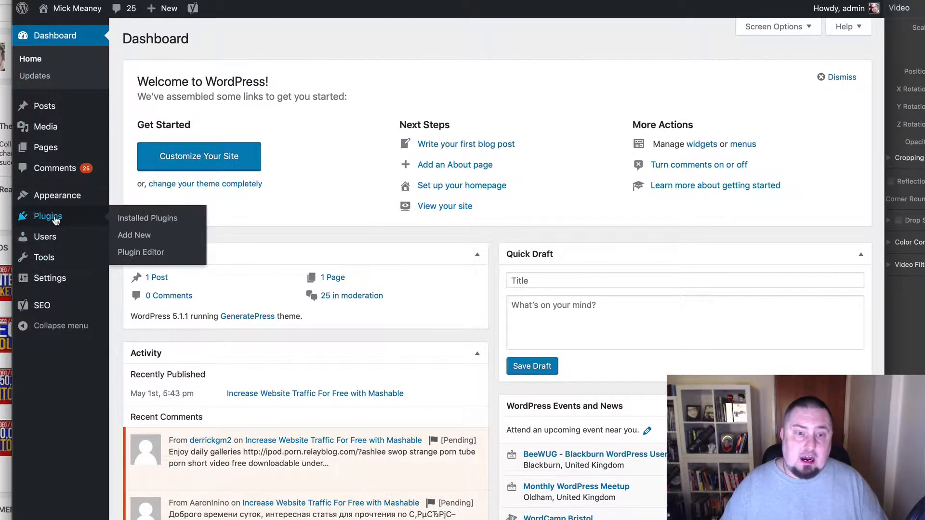
click(141, 236)
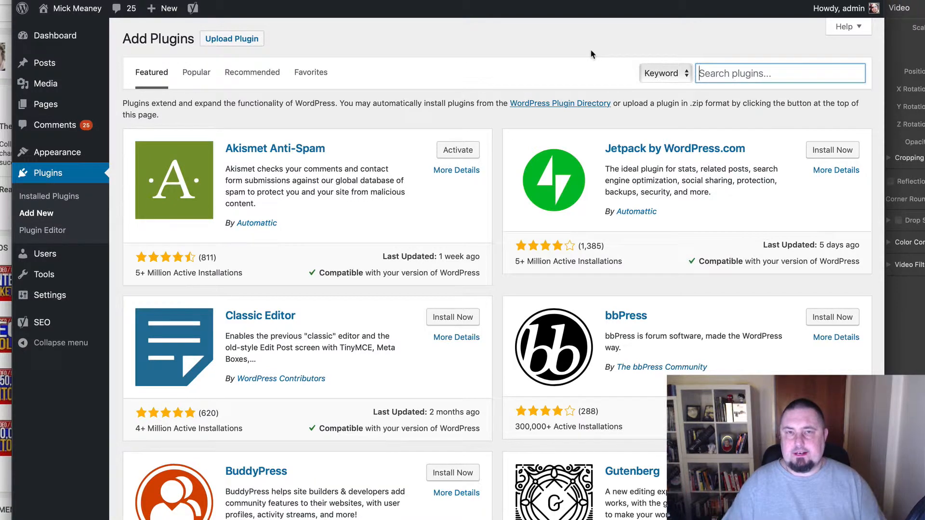
text(tr)
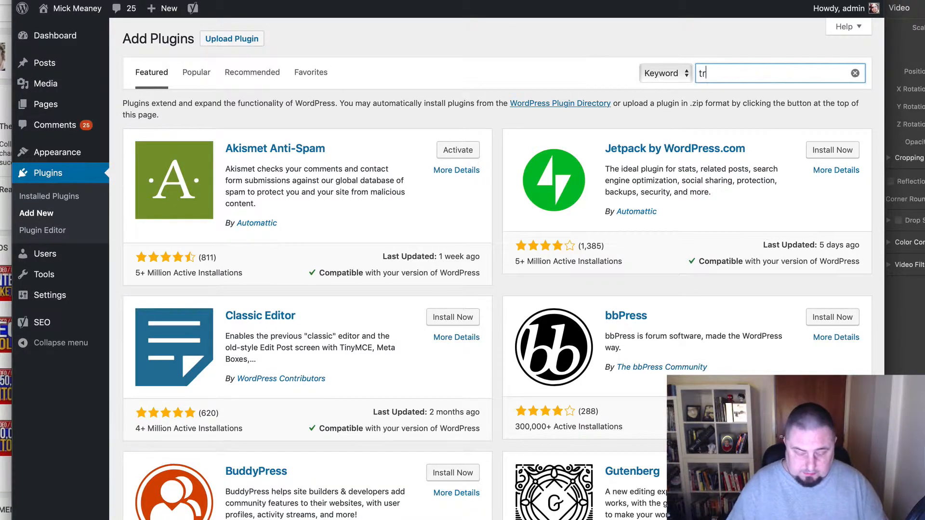
text(acking code m)
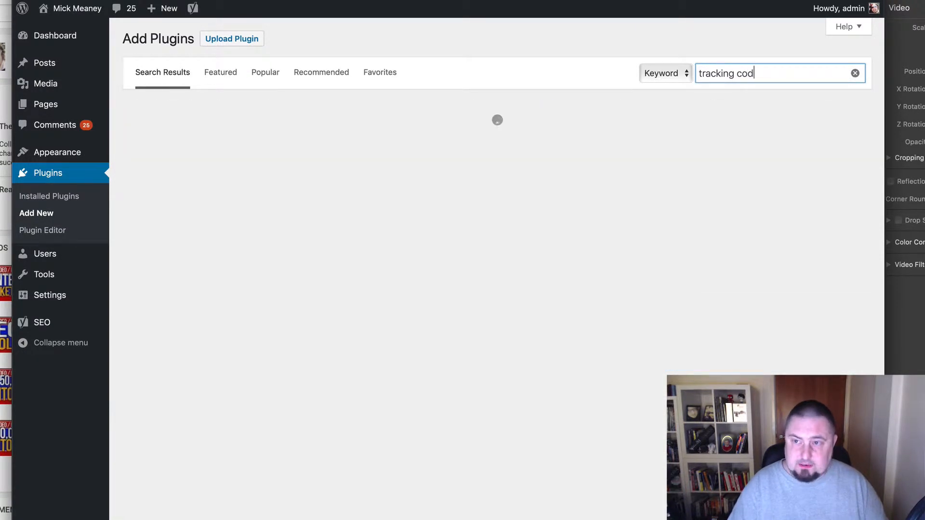
text(anager)
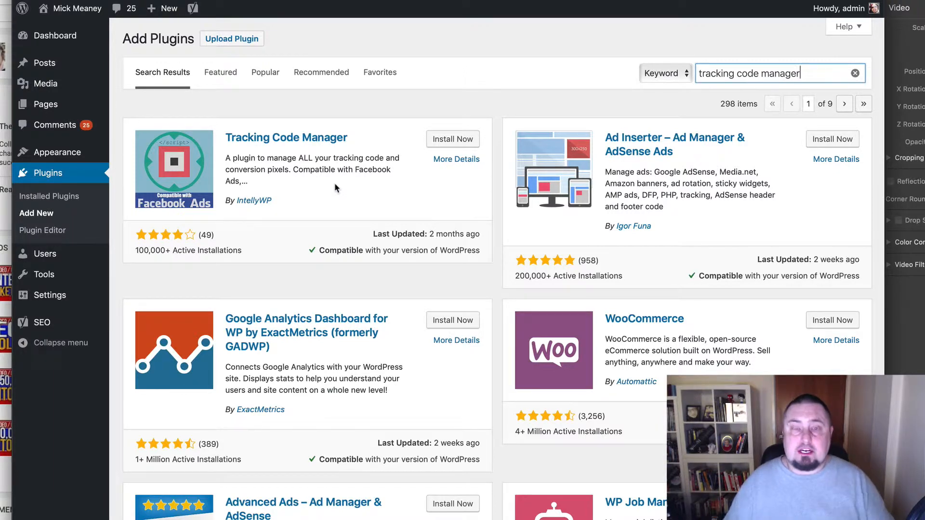
click(446, 138)
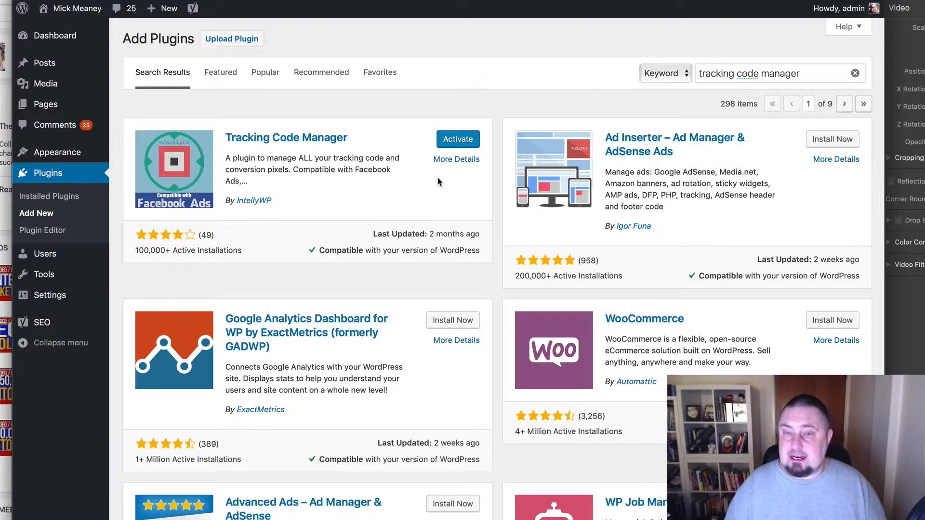
click(457, 142)
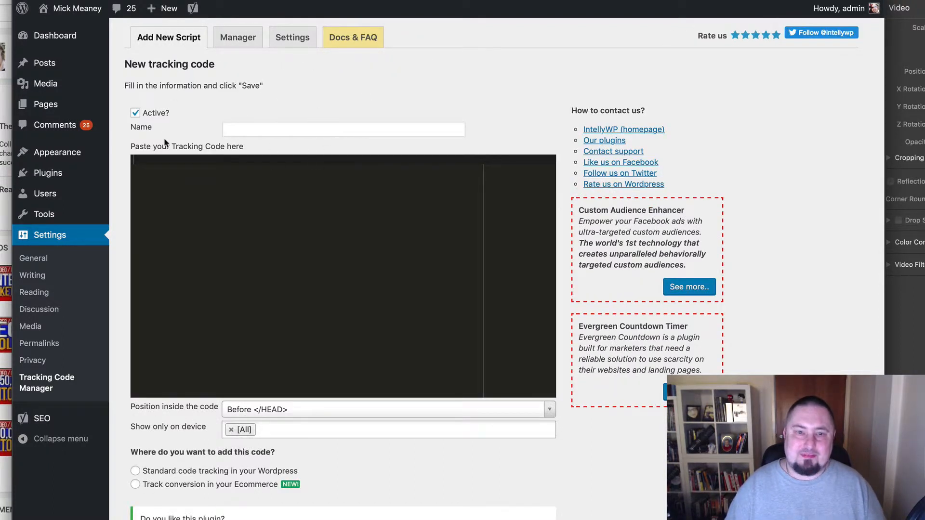
Name the new tracking script Google Analytics in Tracking Code Manager.
click(246, 126)
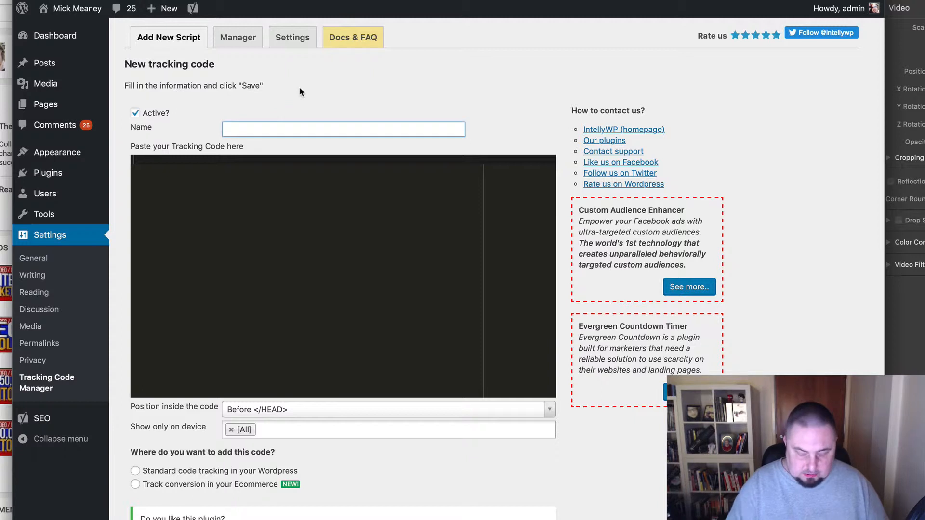
text(Google Ana)
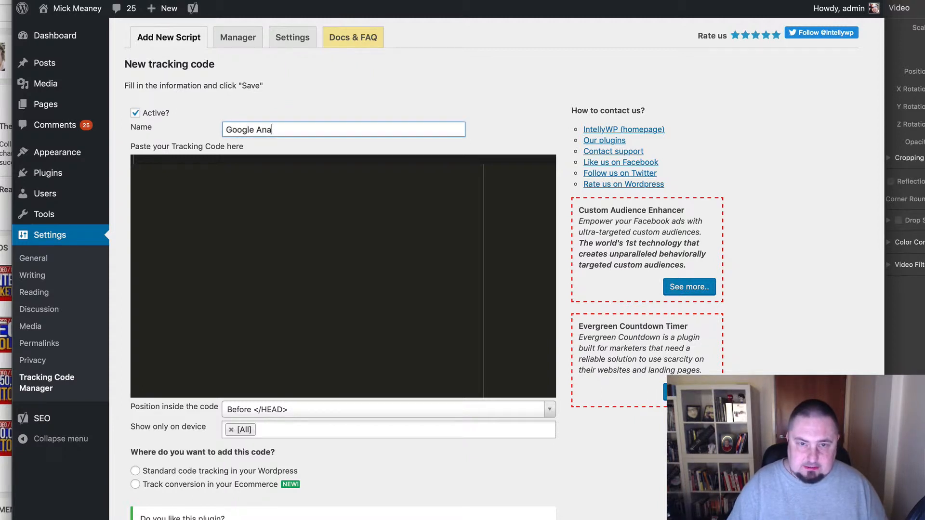
text(lytics)
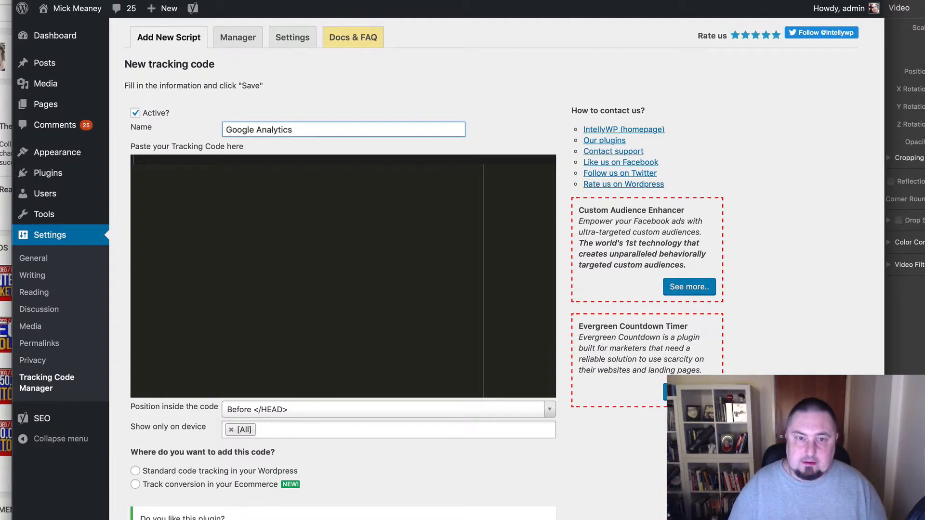
Copy the whole gtag.js snippet from the text document and paste it into the new script's tracking code box.
key(super+Tab)
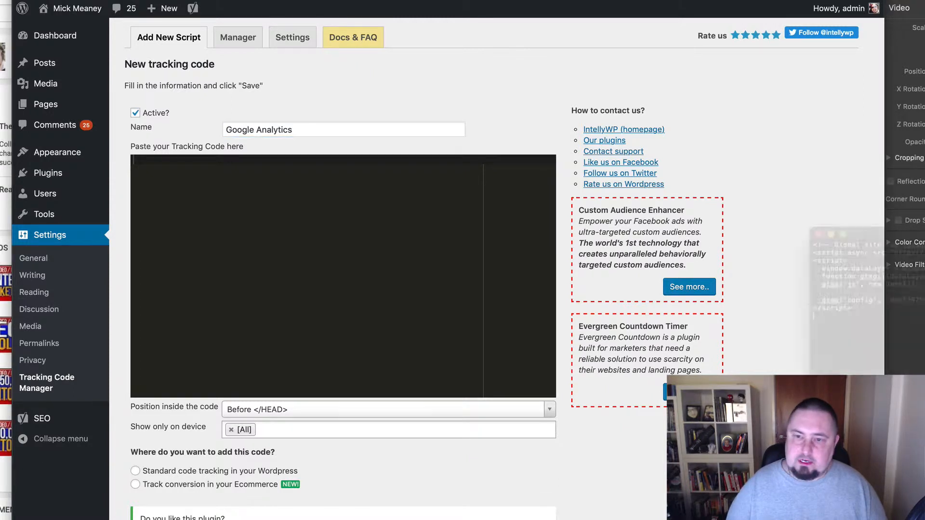
drag(523, 195, 453, 125)
key(super+c)
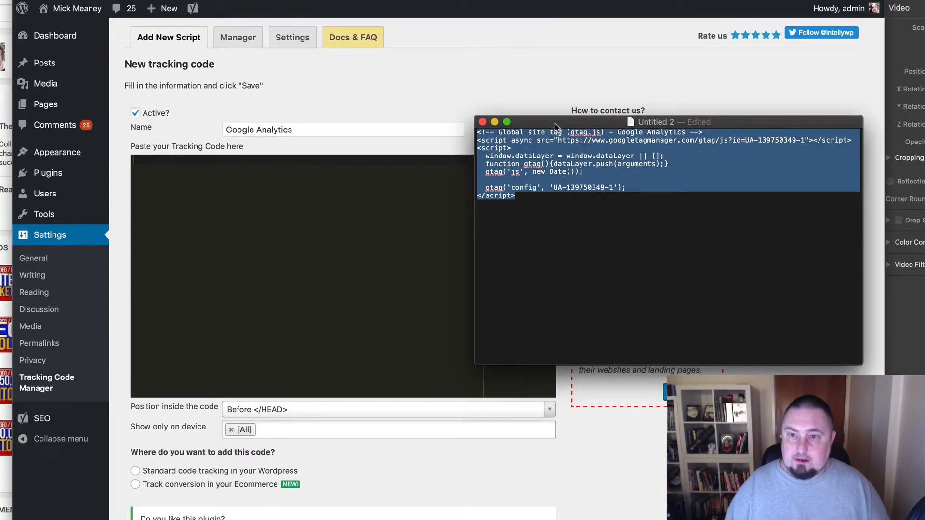
key(super+Tab)
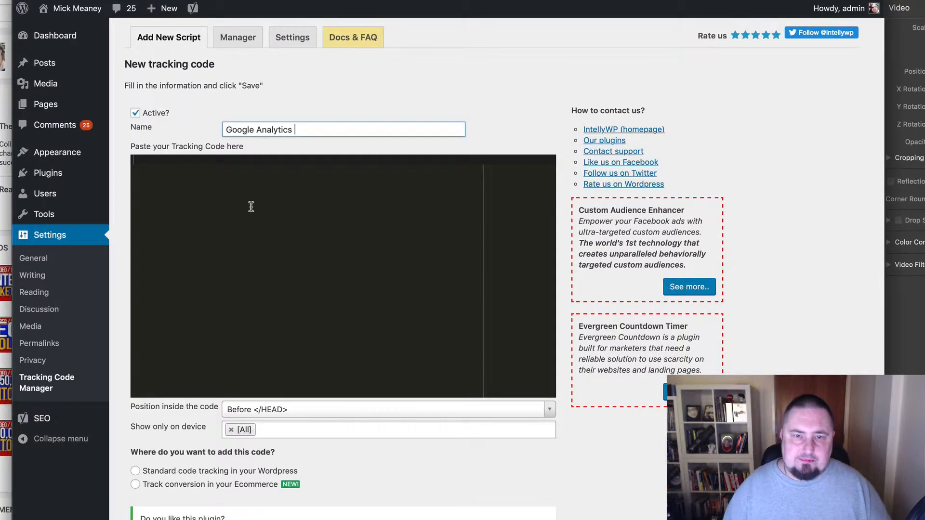
key(super+v)
key(super+z)
click(233, 195)
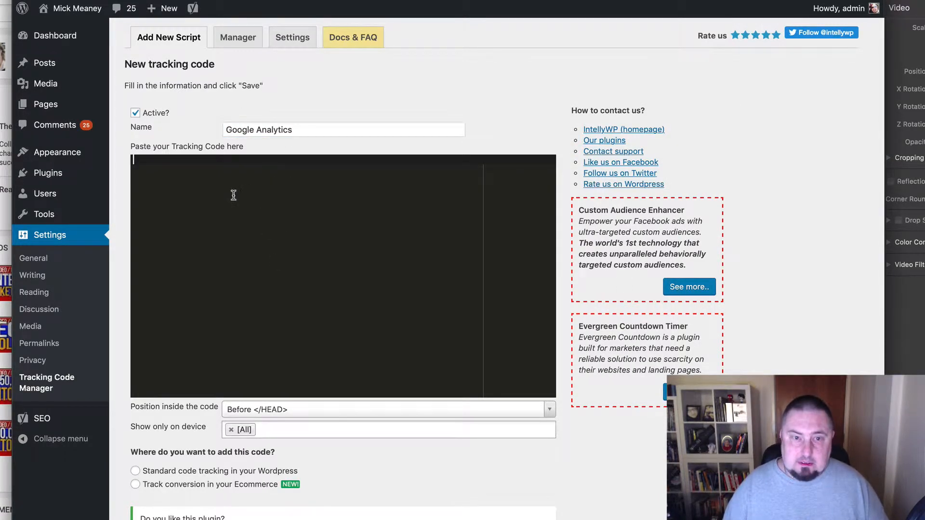
key(super+v)
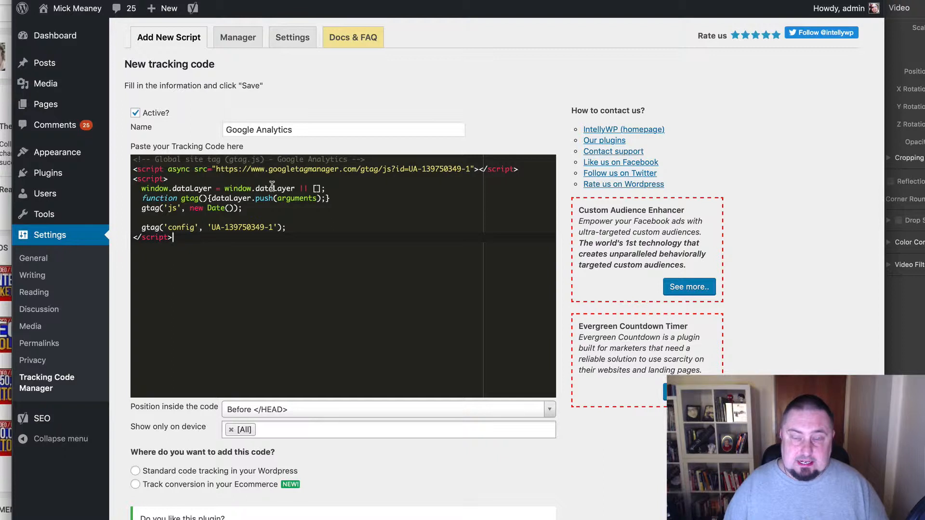
Set the script's position inside the code to Before </HEAD>.
scroll(274, 281, down, 1)
scroll(275, 281, down, 1)
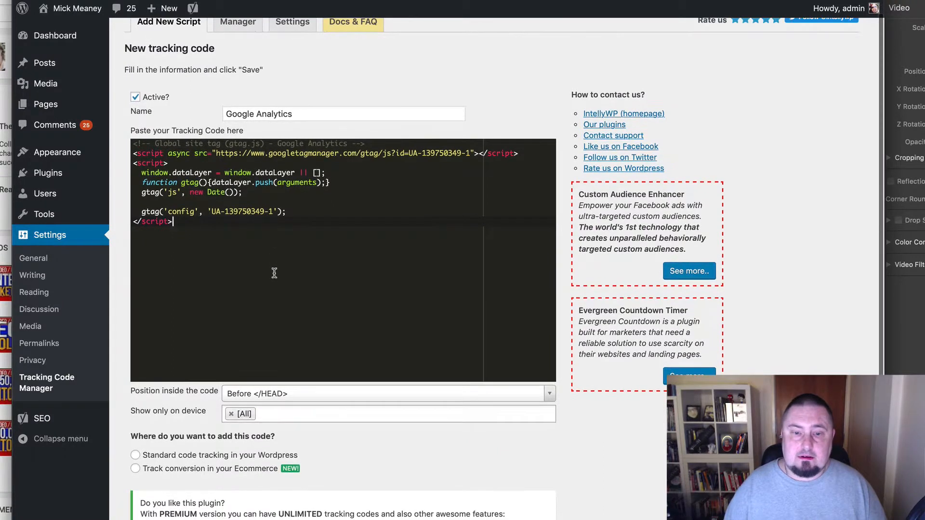
scroll(289, 318, down, 2)
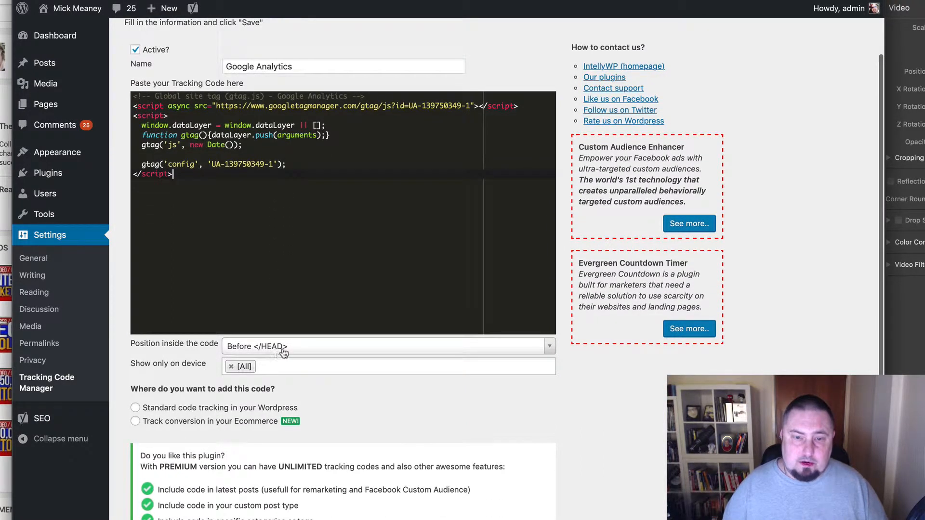
click(285, 351)
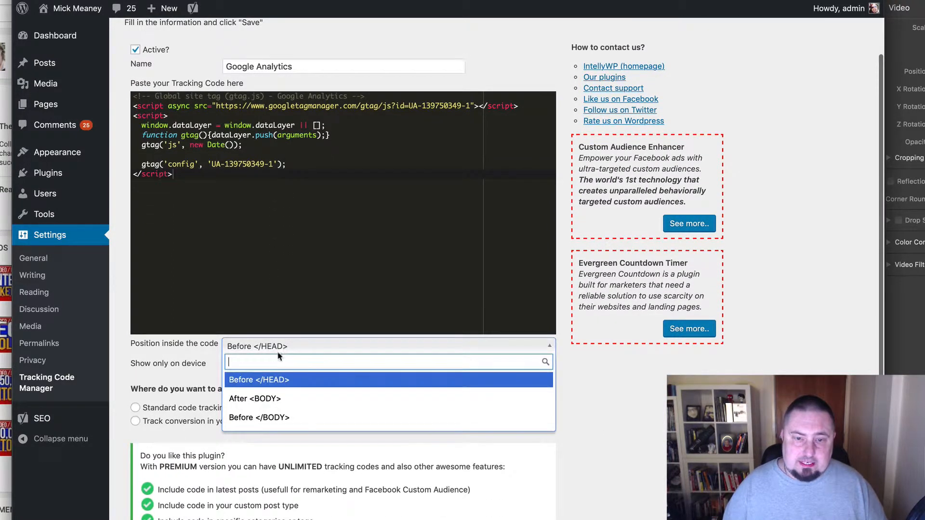
click(266, 382)
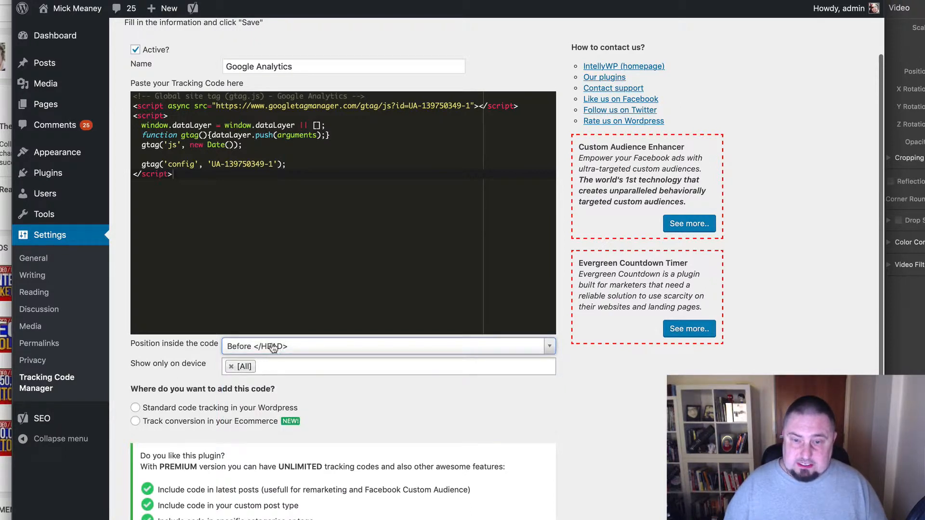
Set the script to standard code tracking in WordPress and insert it in the whole website (pages, posts and archives).
scroll(338, 407, down, 2)
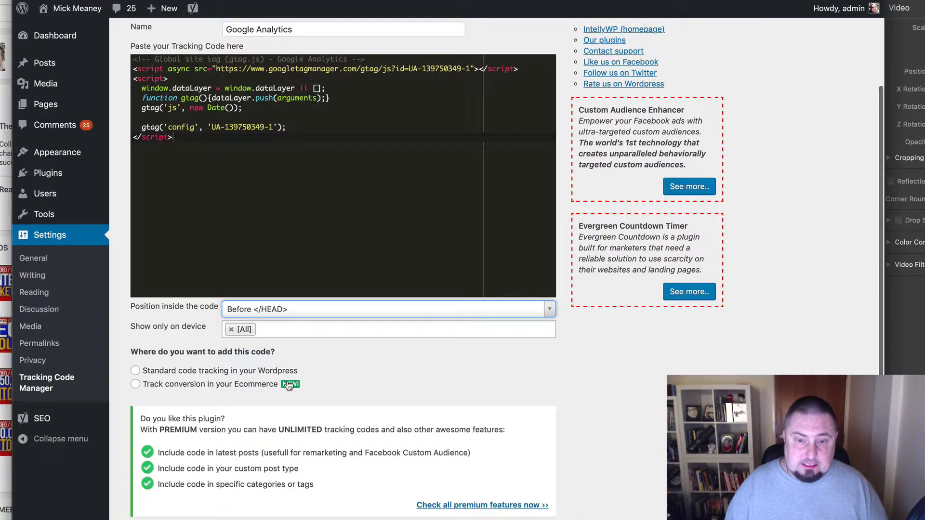
click(139, 370)
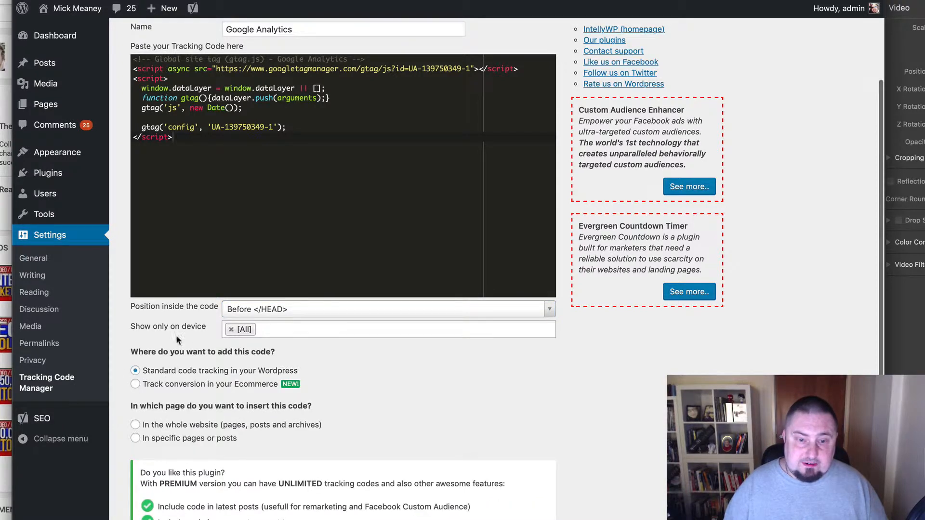
scroll(183, 429, down, 2)
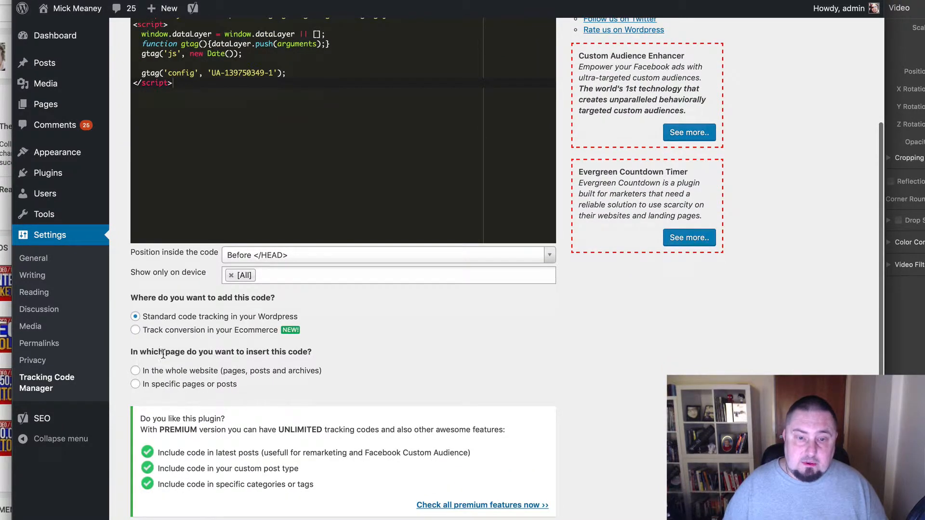
click(135, 371)
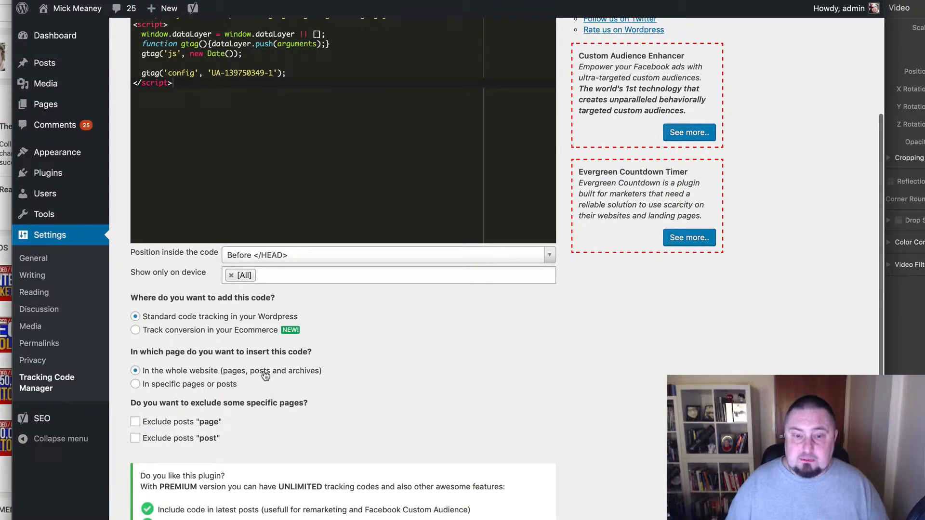
scroll(309, 424, down, 3)
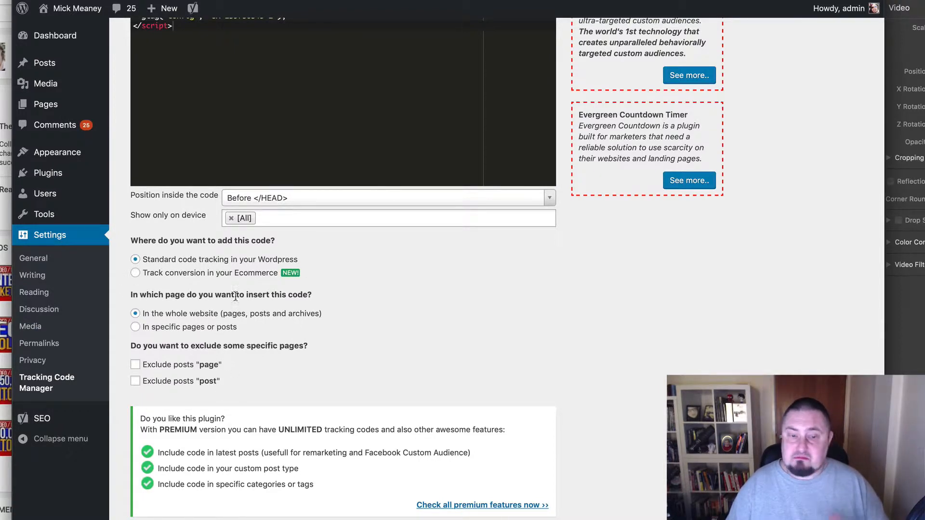
scroll(332, 346, up, 2)
scroll(337, 414, up, 5)
scroll(340, 429, down, 7)
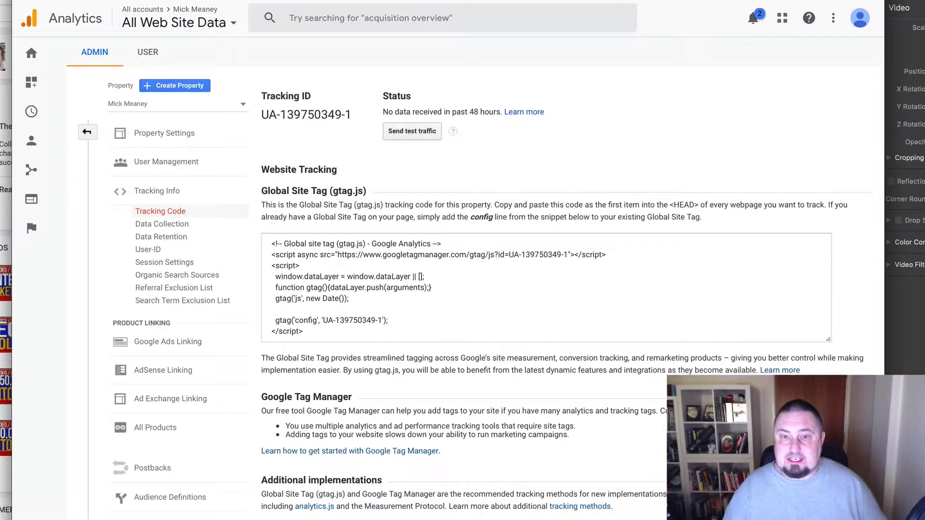
Send test traffic to the website from the Google Analytics tracking code page, look through the test page and close its window.
click(412, 131)
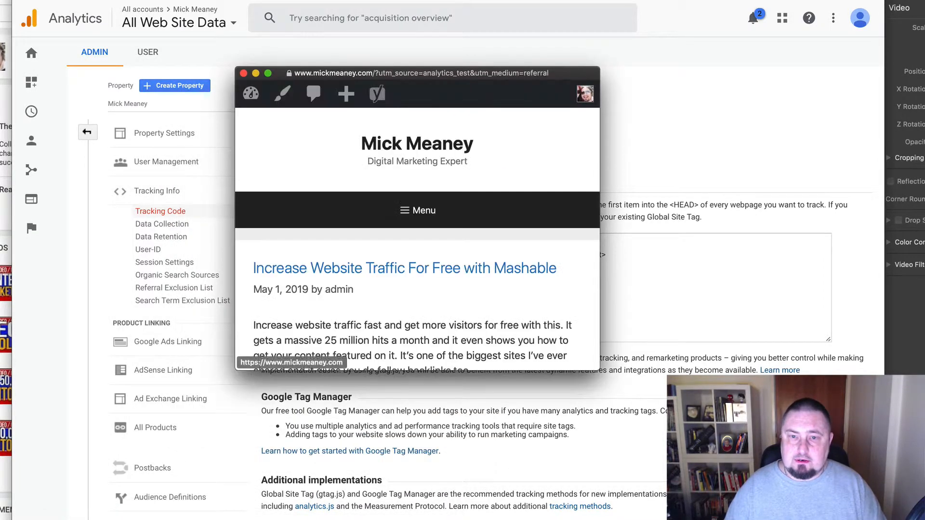
scroll(414, 267, down, 3)
scroll(418, 217, down, 3)
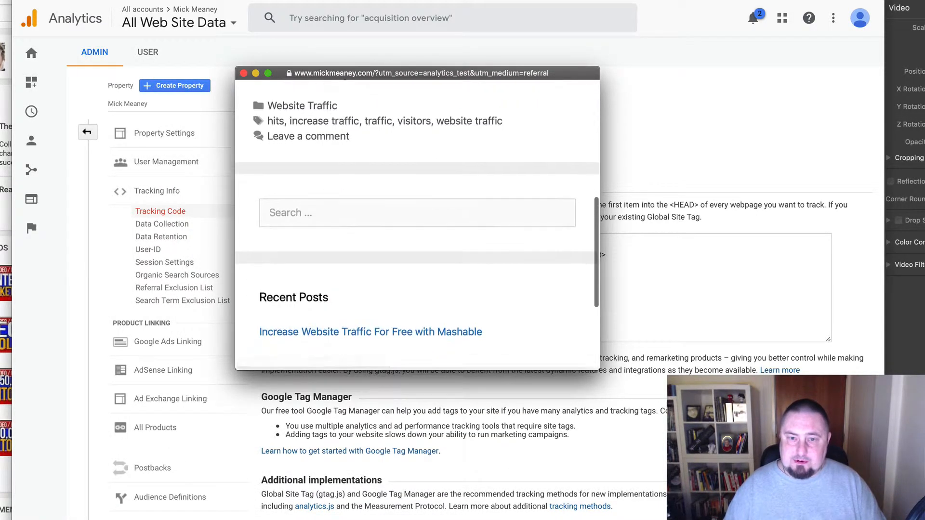
scroll(417, 217, up, 6)
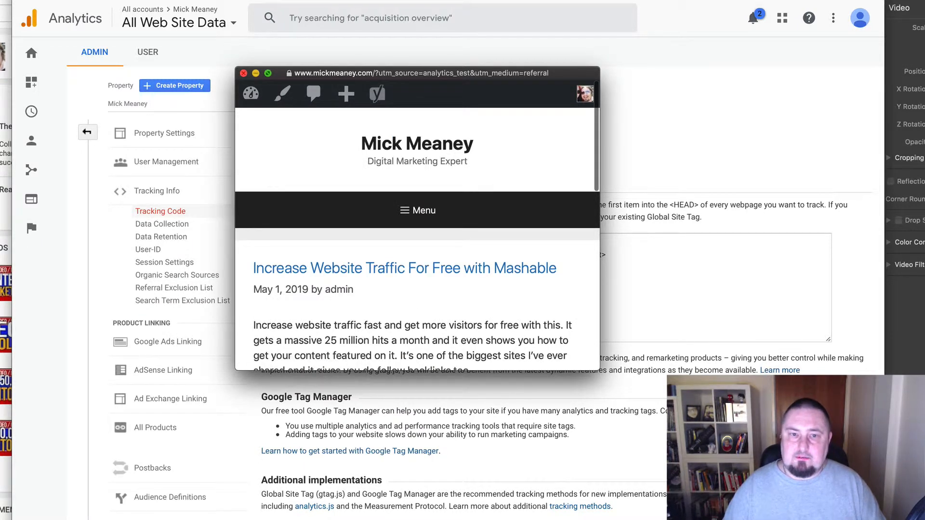
click(244, 74)
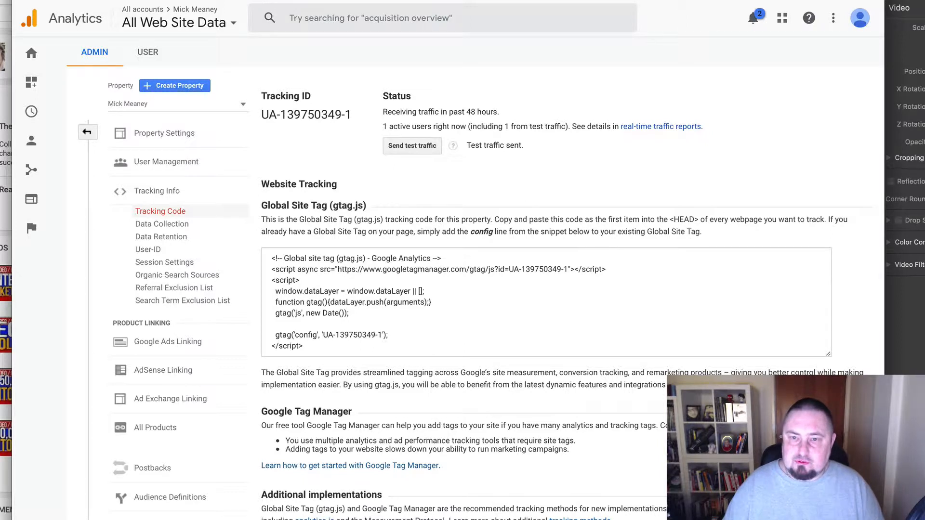
Check the tracking status, open the real-time traffic reports and examine the overview's active users, referrals, pages and locations.
drag(469, 127, 509, 127)
click(509, 127)
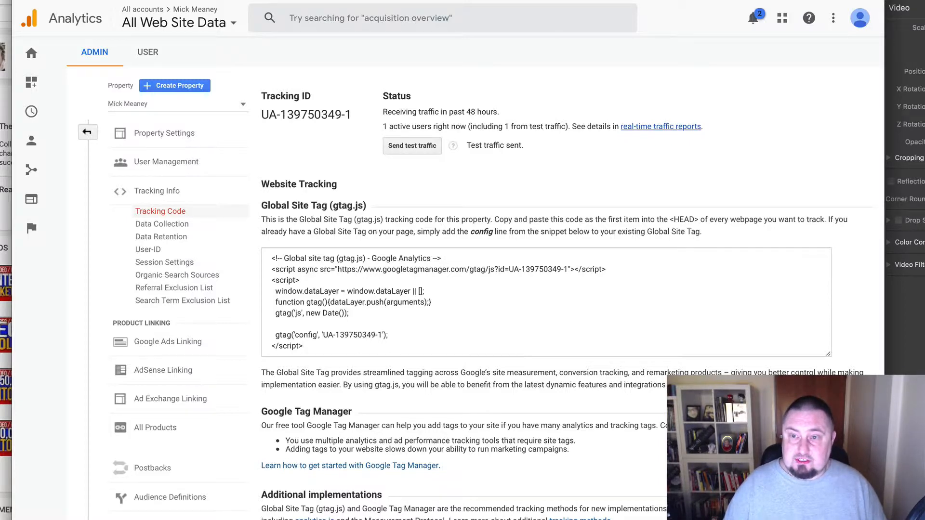
click(660, 127)
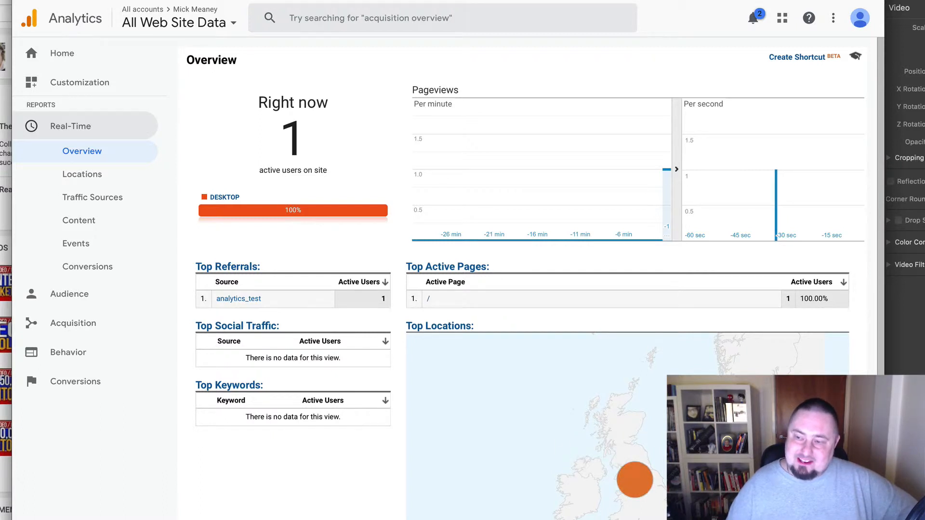
mouse_move(635, 477)
scroll(634, 477, down, 2)
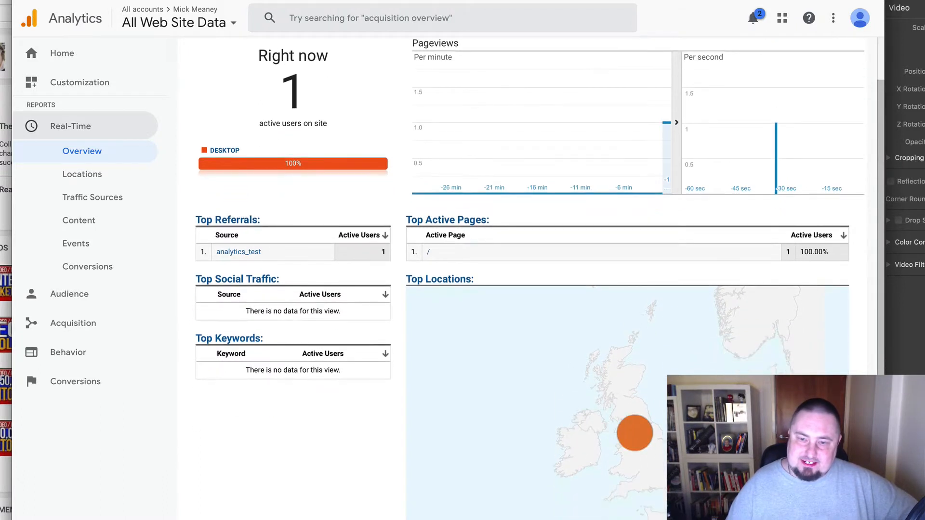
scroll(635, 477, up, 2)
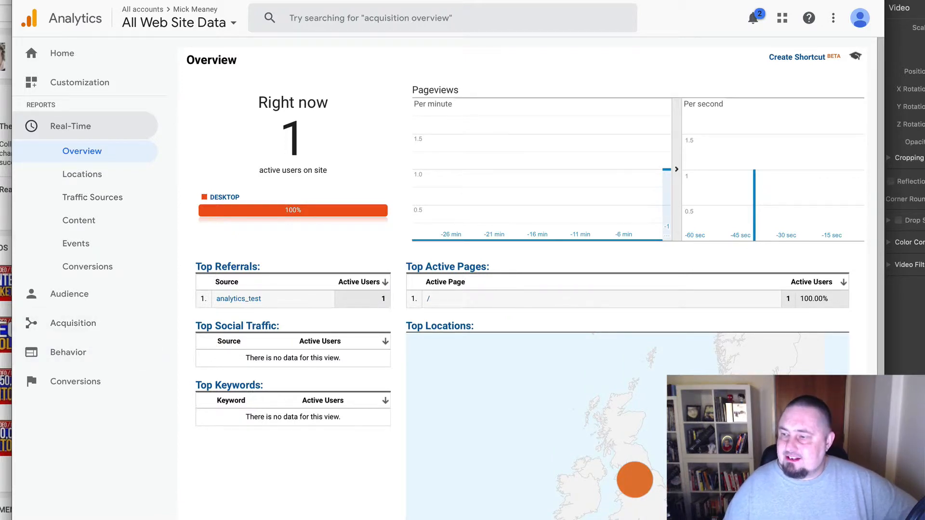
scroll(635, 477, down, 1)
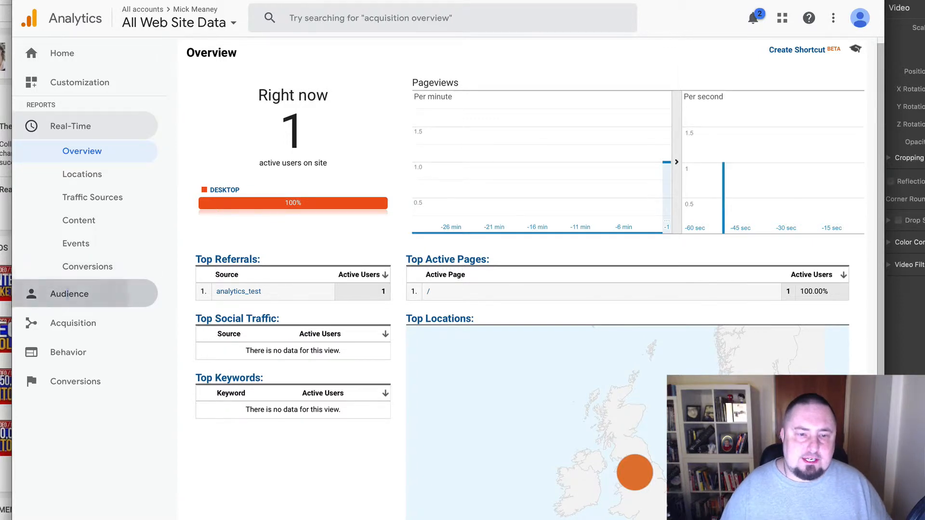
Open the Audience overview, examine its users chart by hour and by day, and look through the list of audience reports.
click(67, 294)
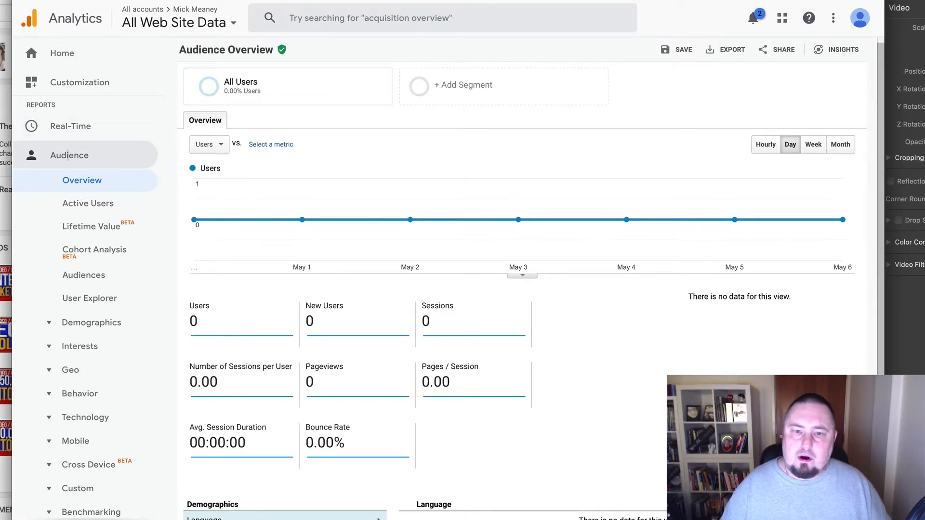
click(765, 145)
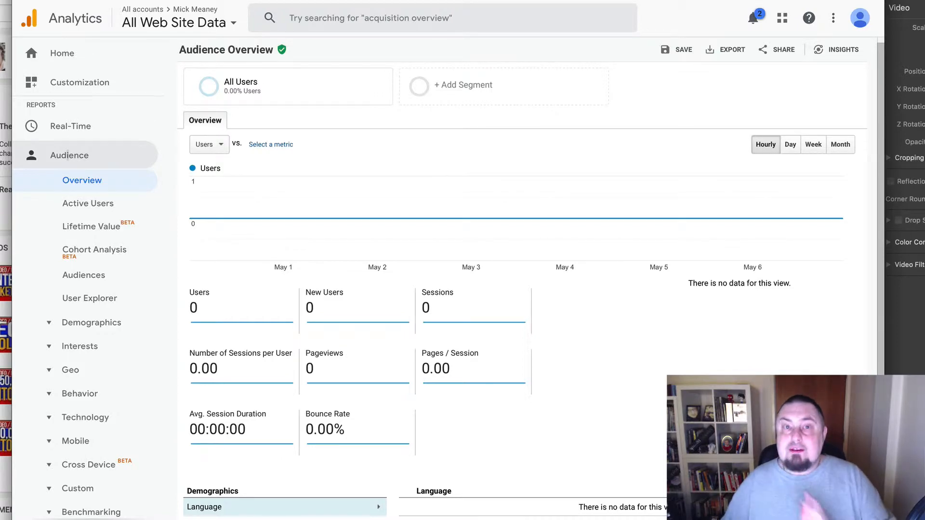
click(791, 144)
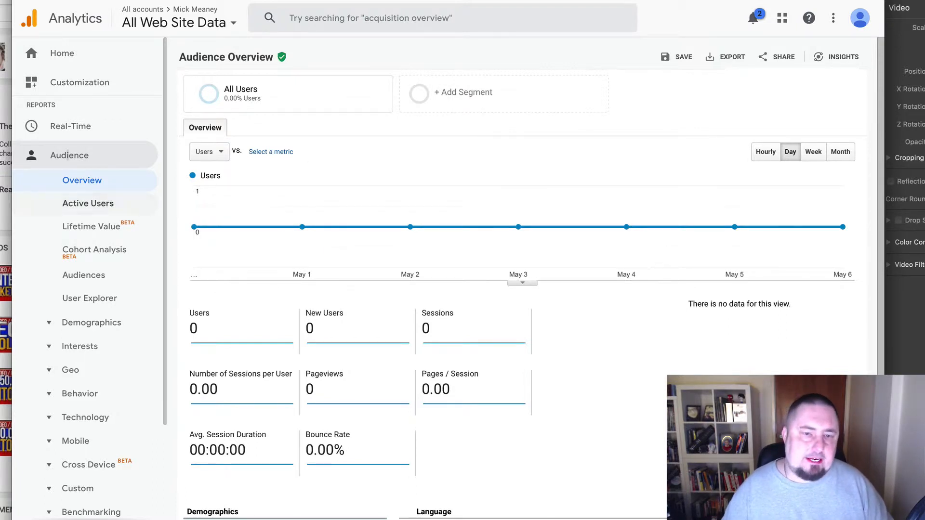
scroll(73, 415, down, 3)
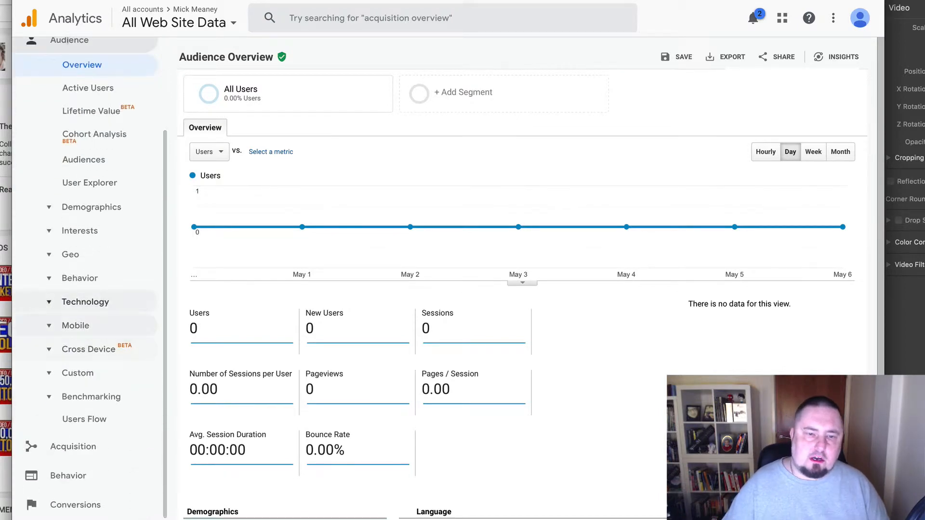
scroll(72, 368, up, 3)
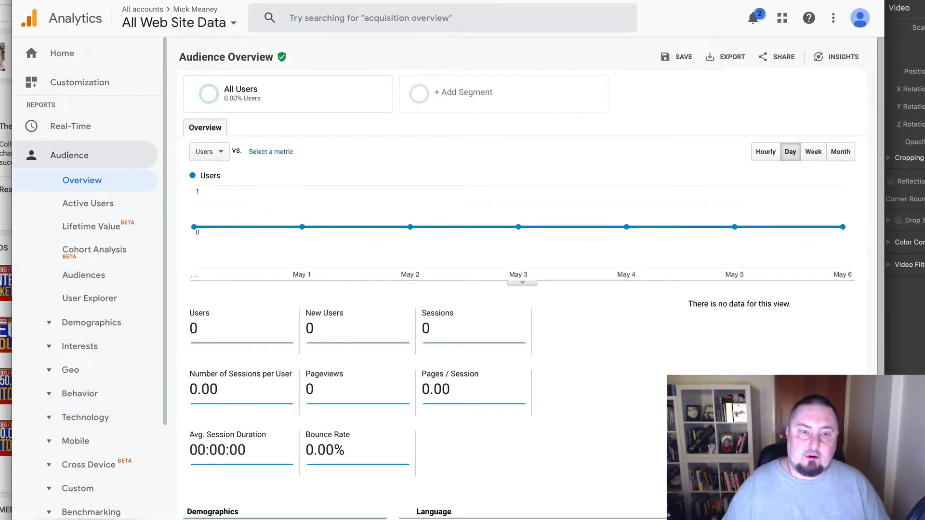
scroll(91, 250, up, 1)
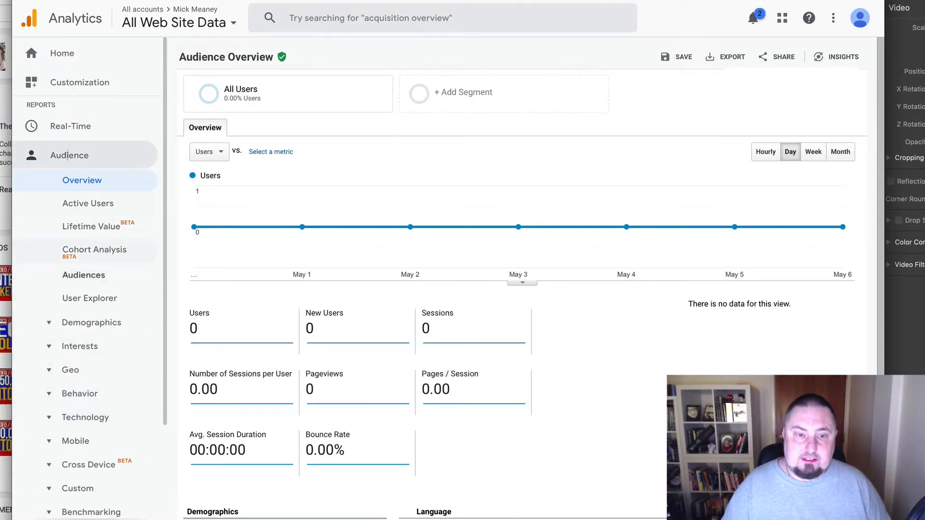
scroll(79, 242, down, 2)
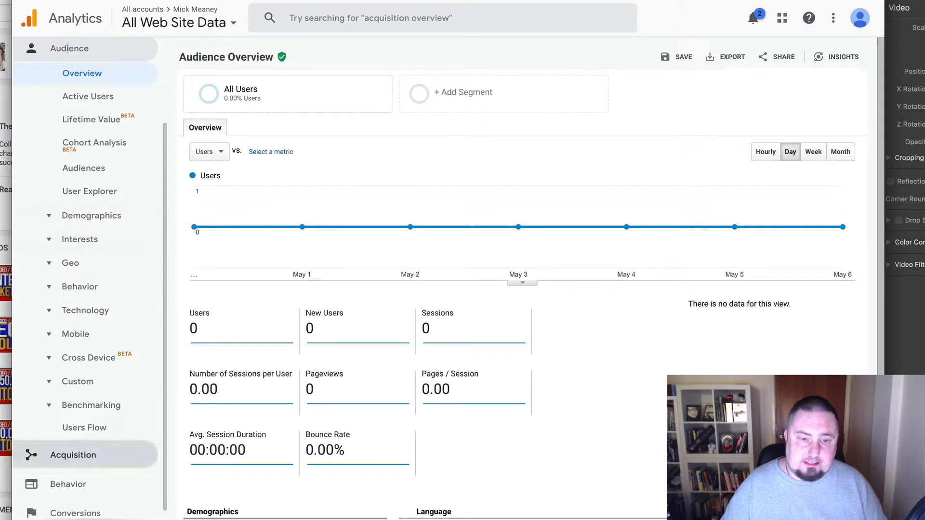
Open the Channels report for all acquisition traffic and examine its users chart and channel table.
click(73, 455)
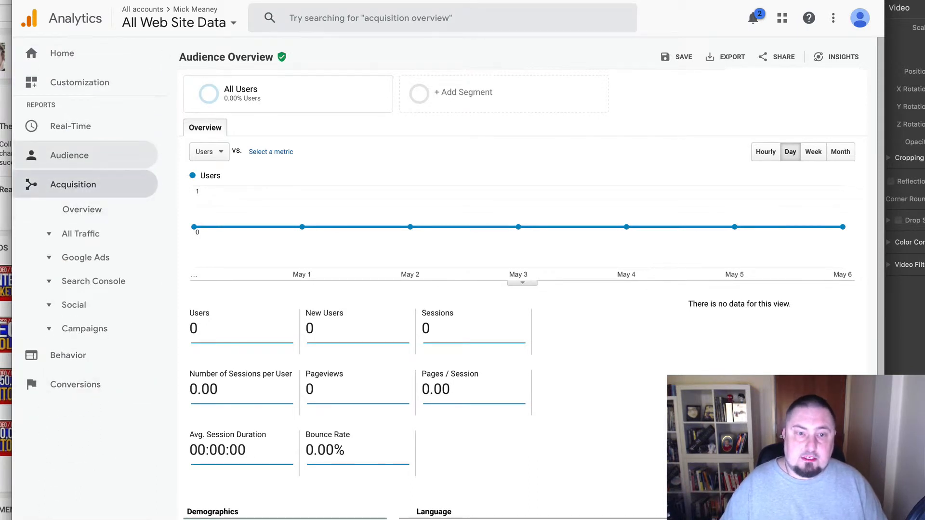
click(80, 233)
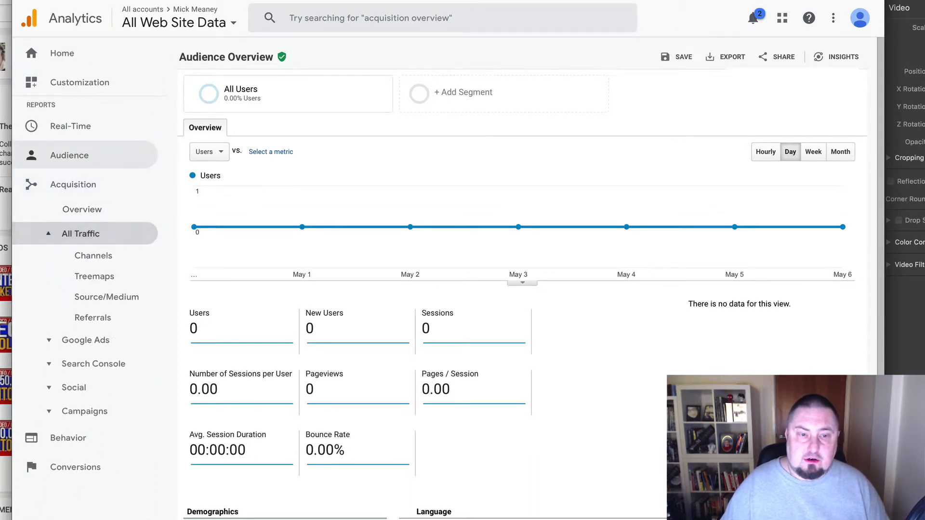
click(92, 255)
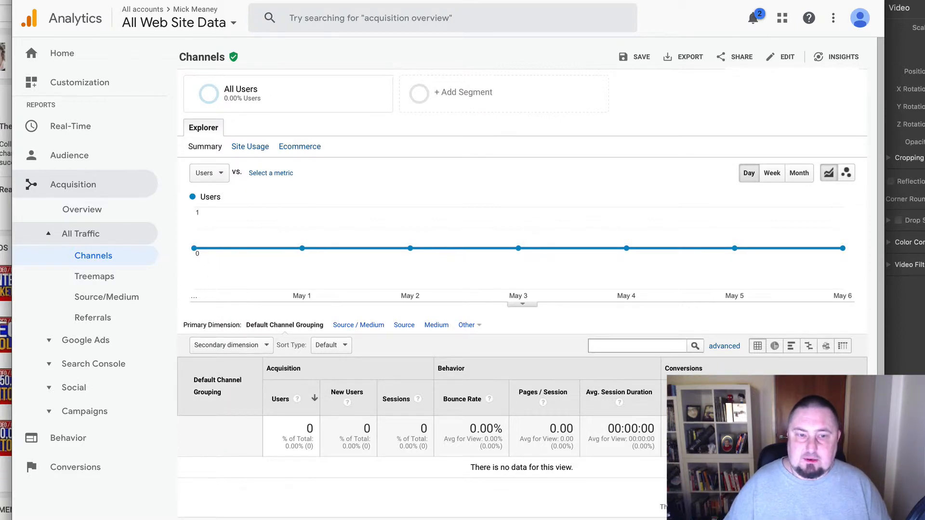
mouse_move(194, 248)
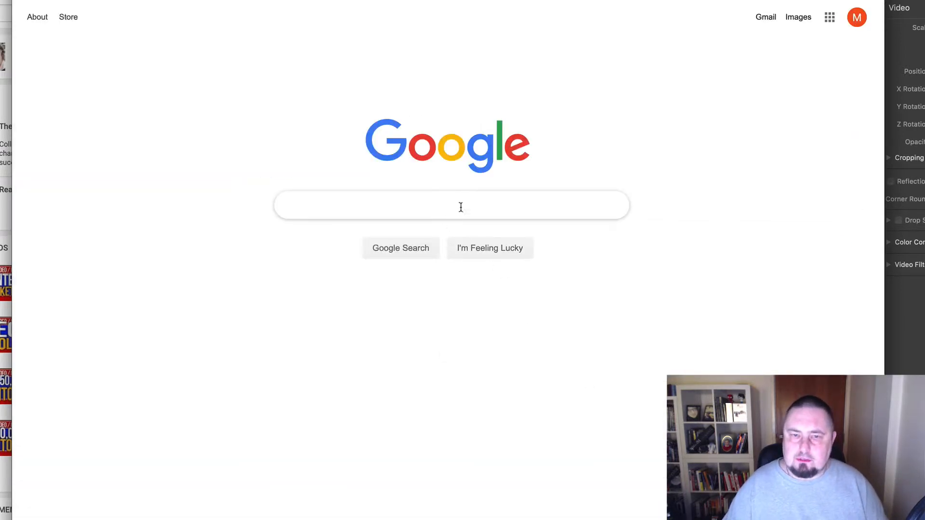
Search Google for "google link builder" and open the Campaign URL Builder from Google Analytics Demos & Tools.
text(go)
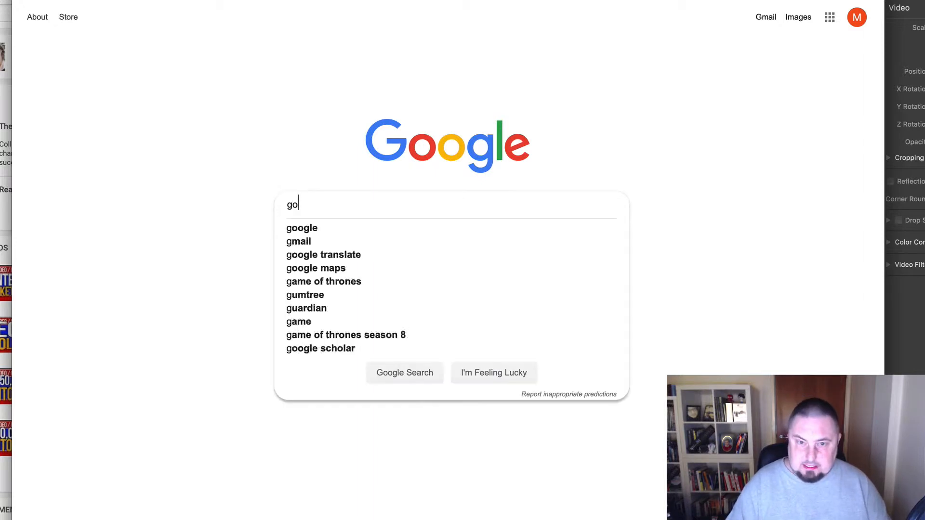
text(ogle link builder)
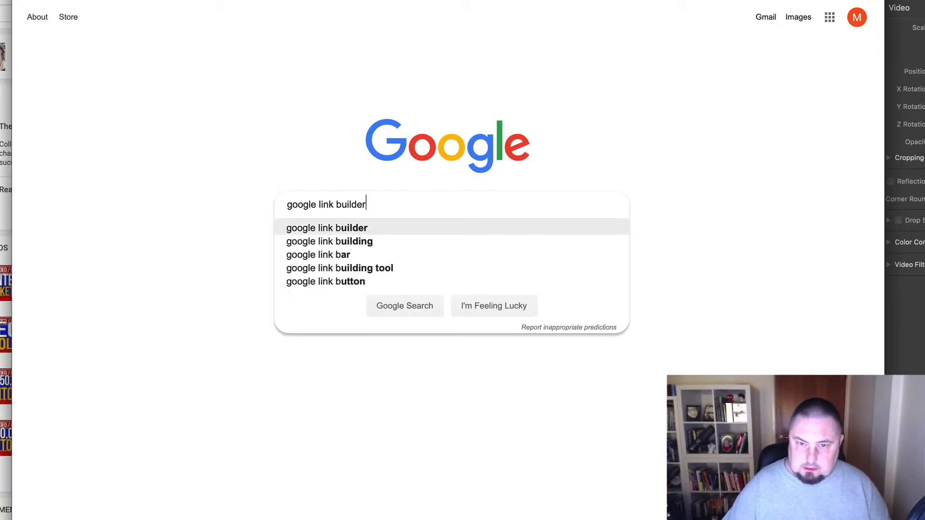
key(Return)
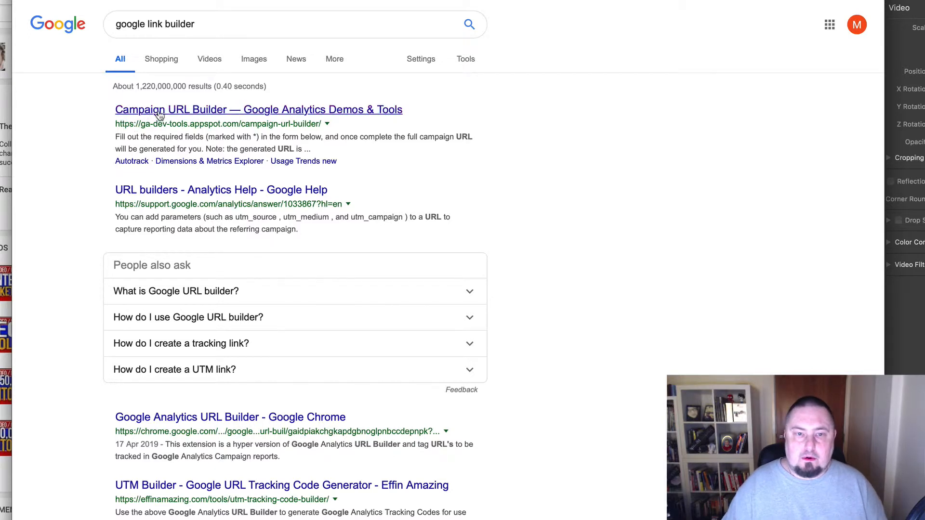
click(212, 123)
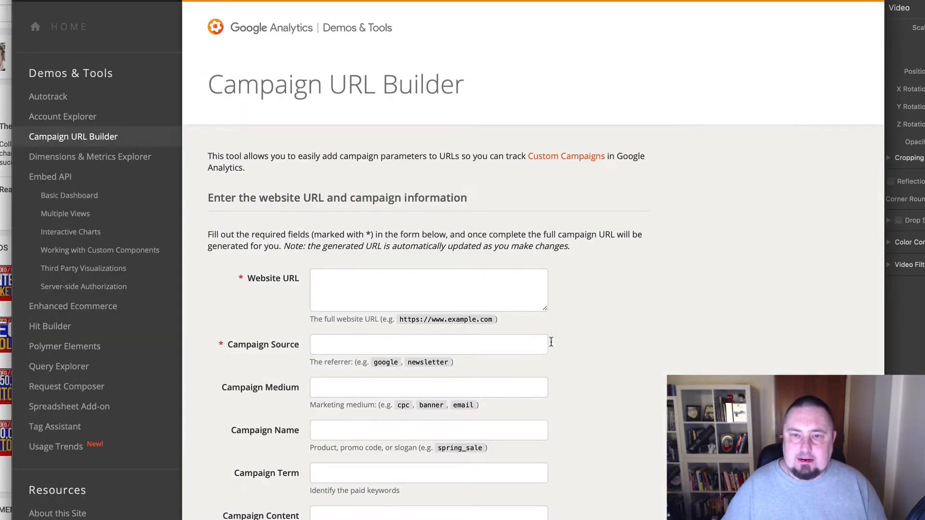
Look over the Campaign URL Builder's form fields, revisit the Analytics Channels report and return to the form.
scroll(571, 361, down, 1)
scroll(433, 171, up, 1)
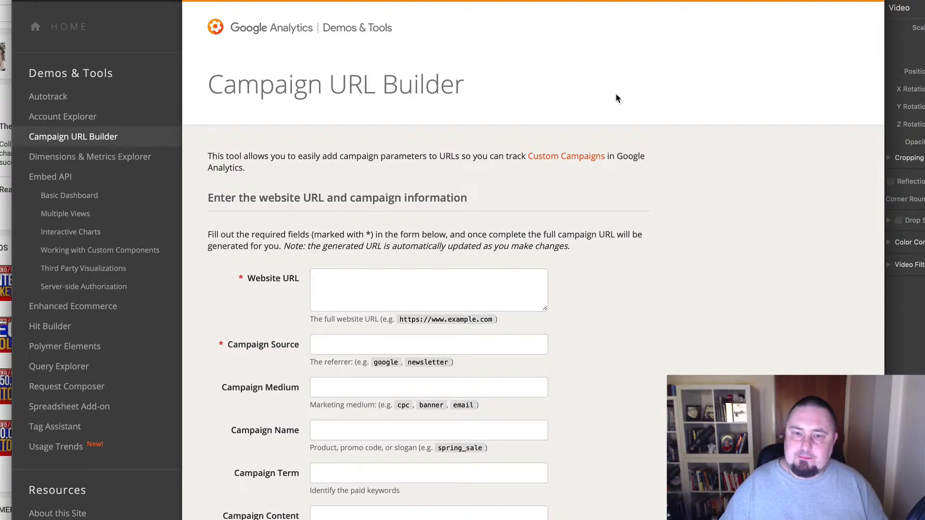
scroll(404, 382, down, 3)
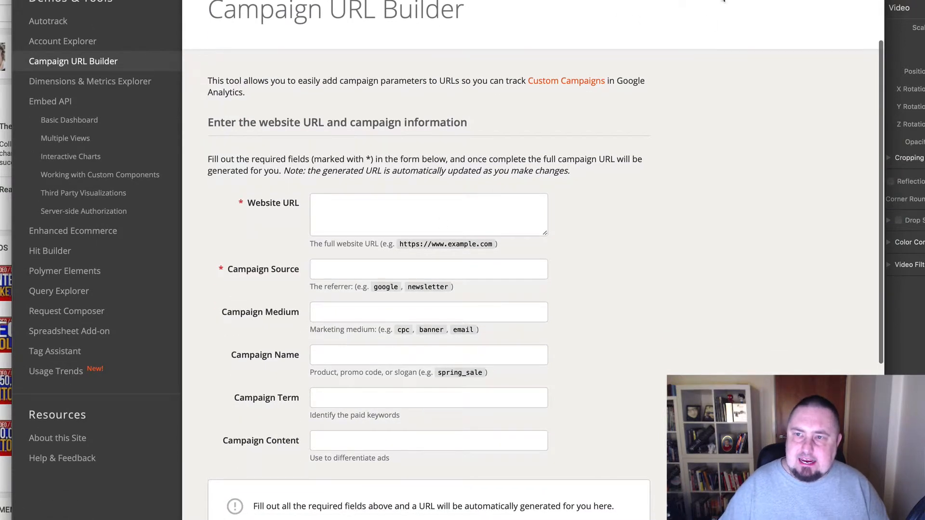
click(726, 0)
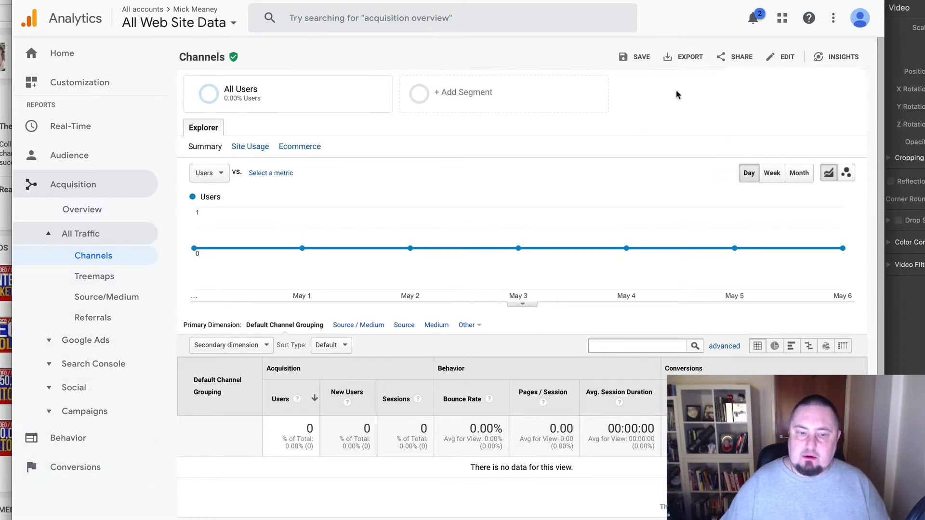
click(799, 0)
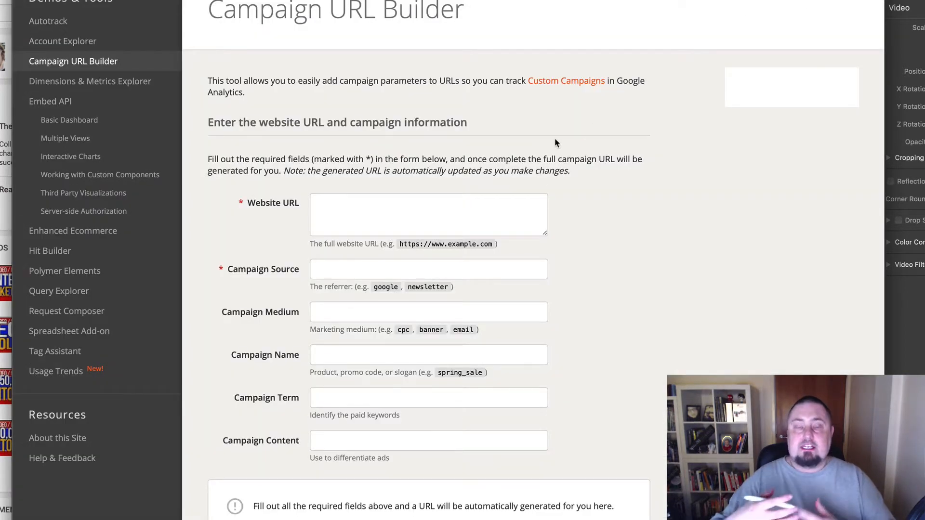
Enter the website's https address with the page post1.html as the campaign's website URL.
scroll(440, 193, up, 2)
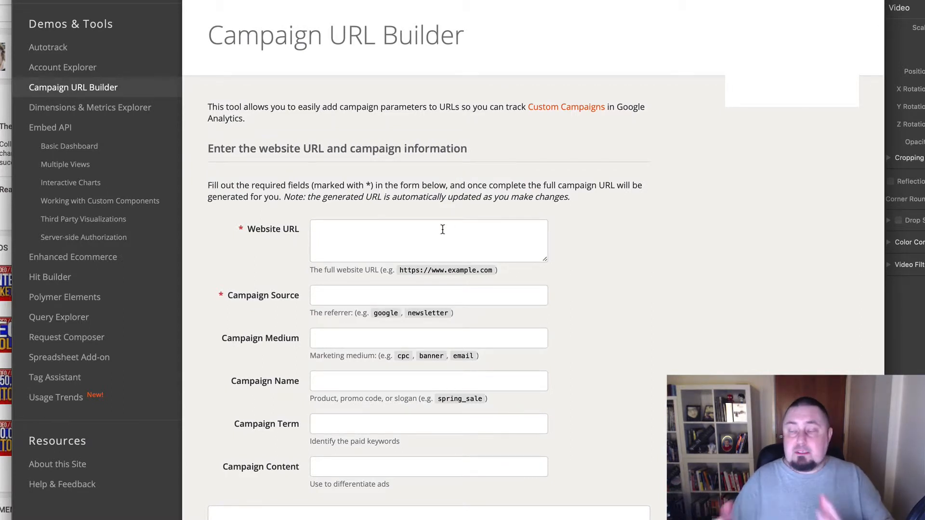
click(358, 235)
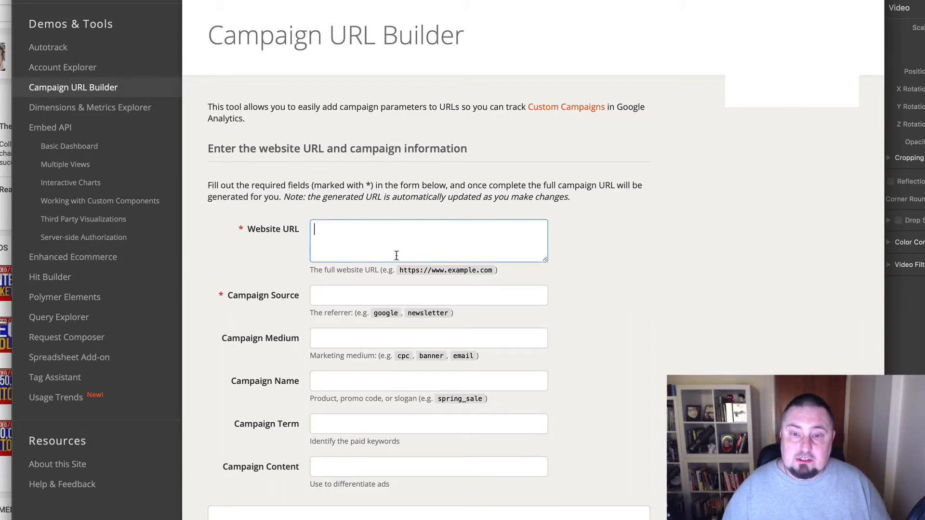
scroll(366, 231, down, 2)
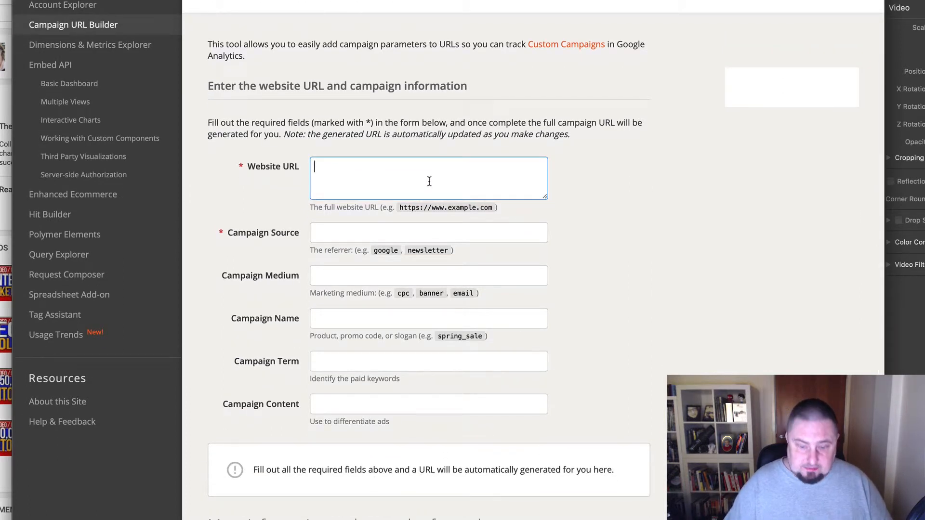
text(https://)
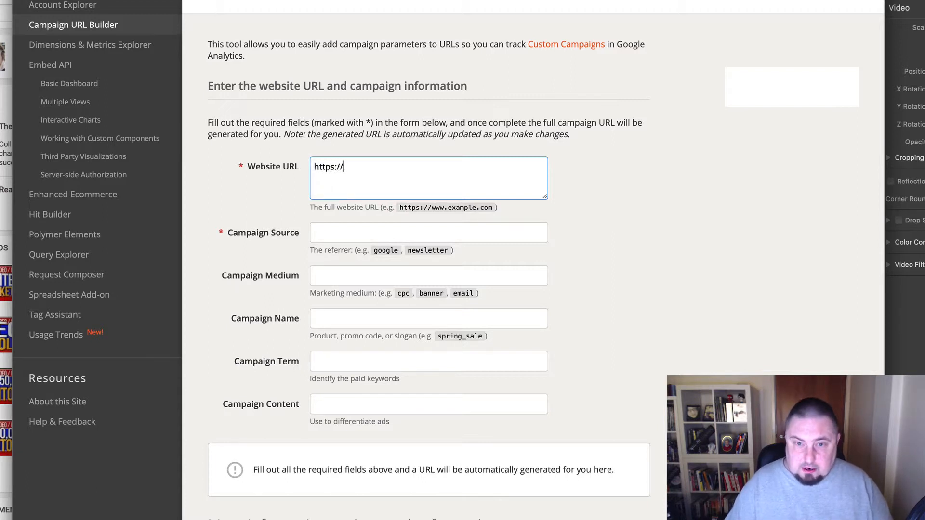
text(mick)
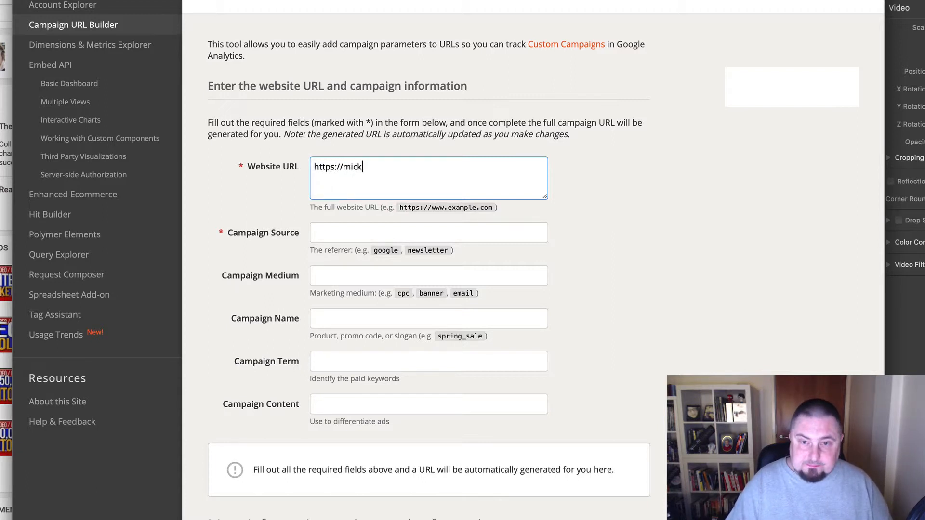
text(kmeaney.com)
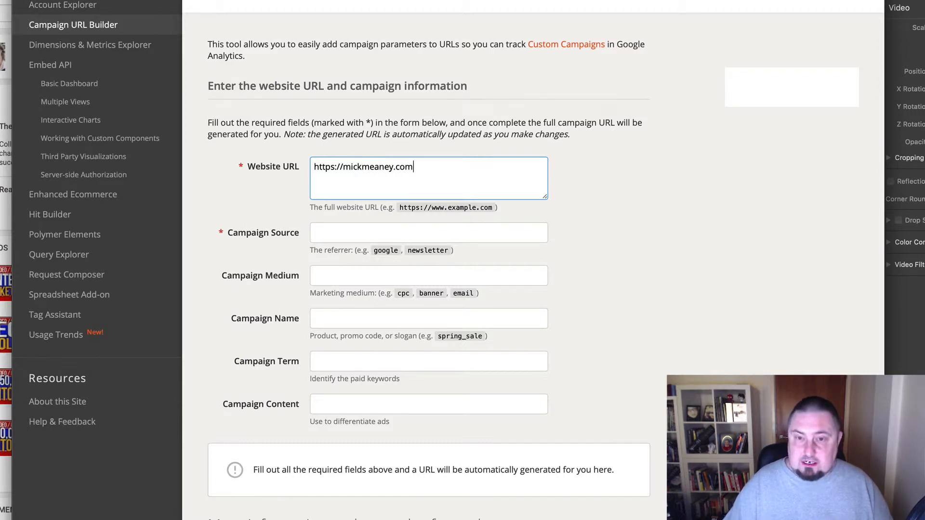
text(/posy)
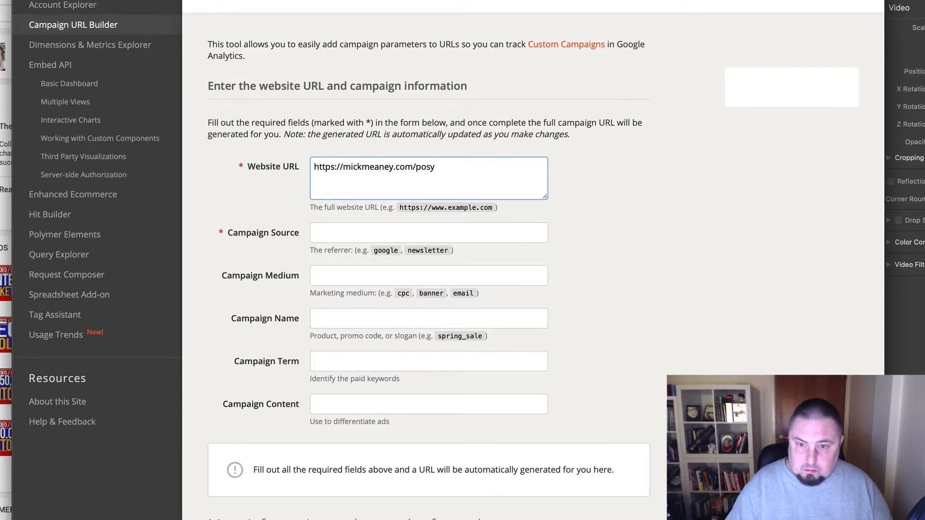
key(BackSpace)
text(t1.)
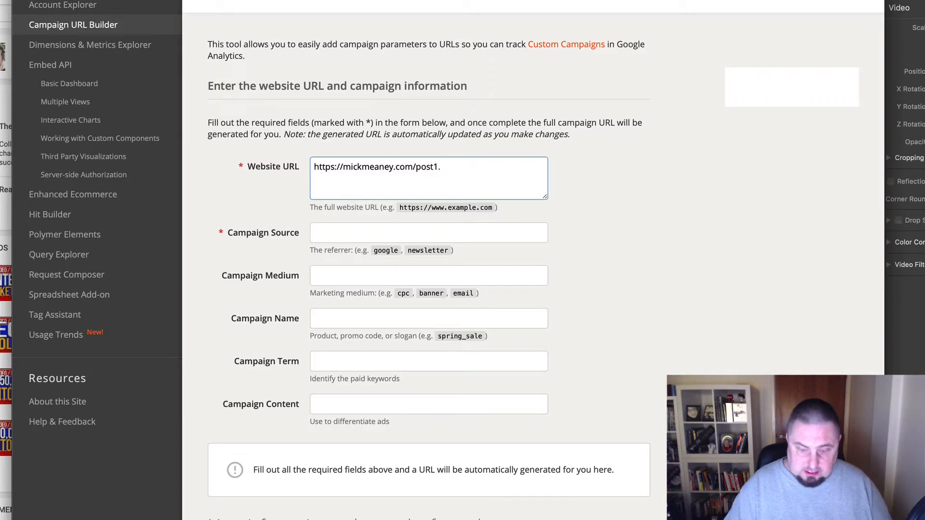
text(html)
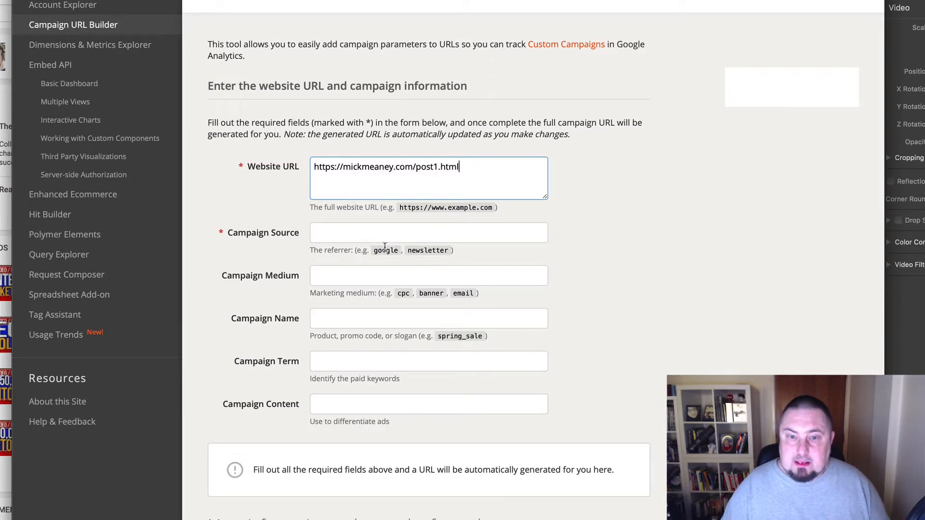
Enter facebook as the campaign source, try email in its place, and set the source back to facebook.
click(396, 232)
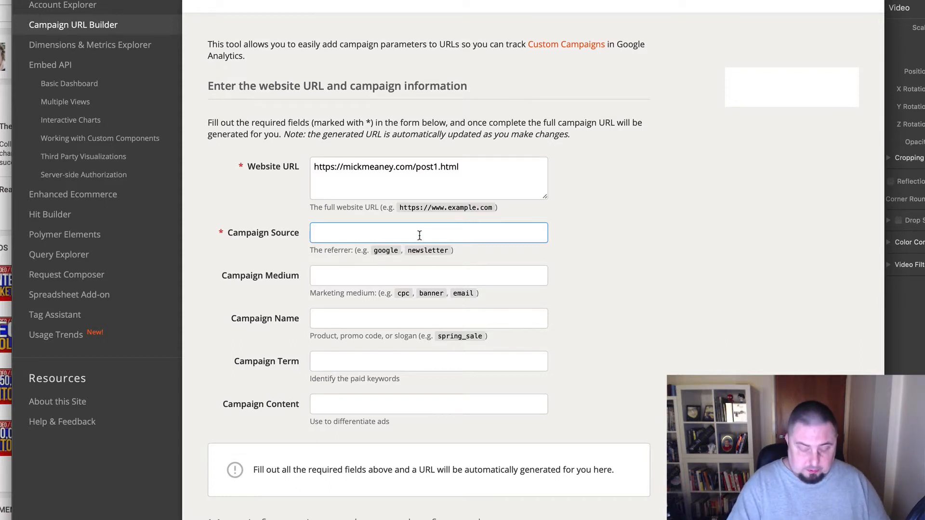
text(facebook)
key(super+a)
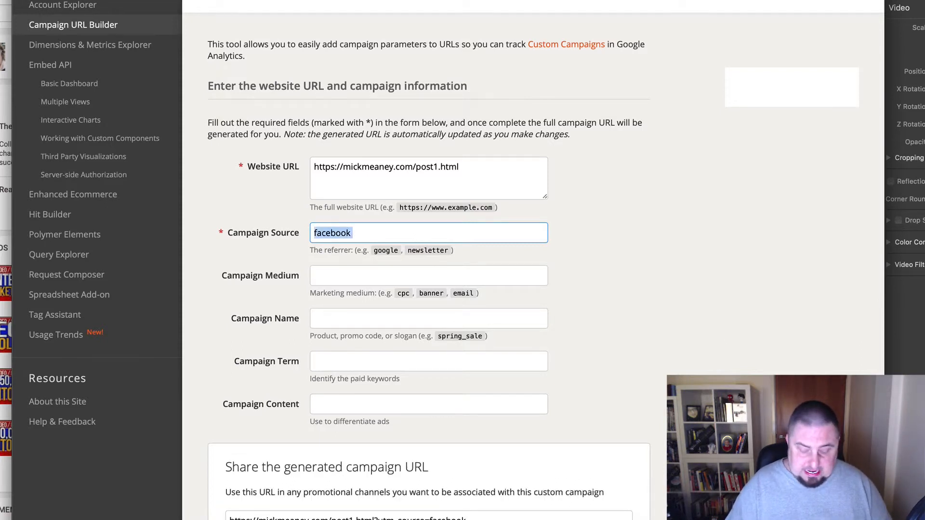
text(email)
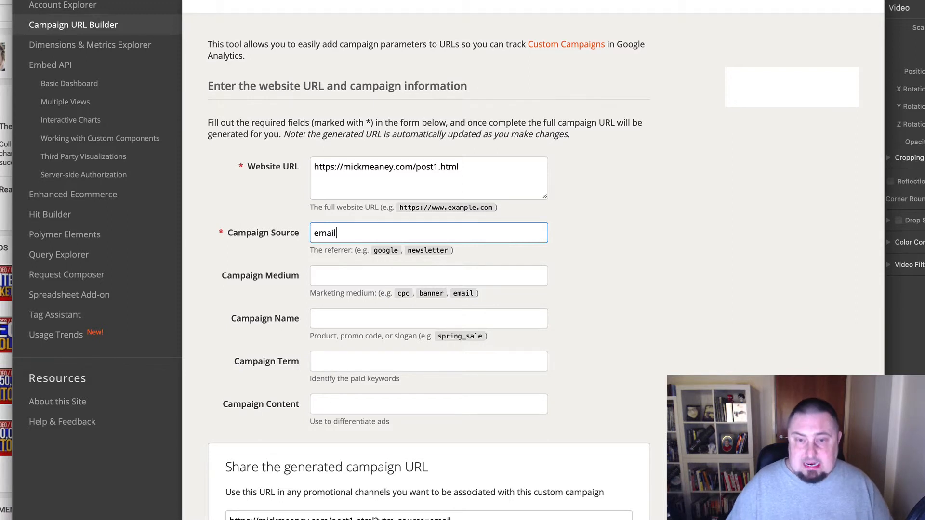
key(super+a)
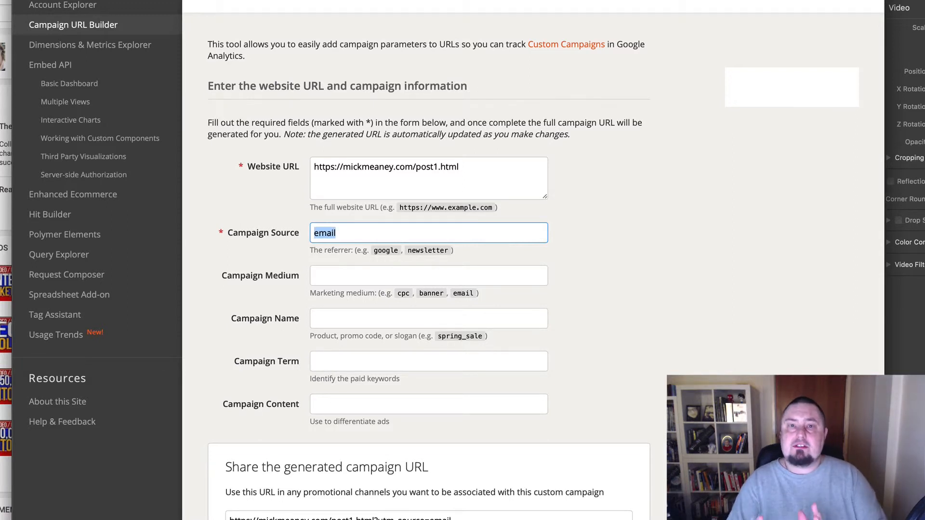
text(face)
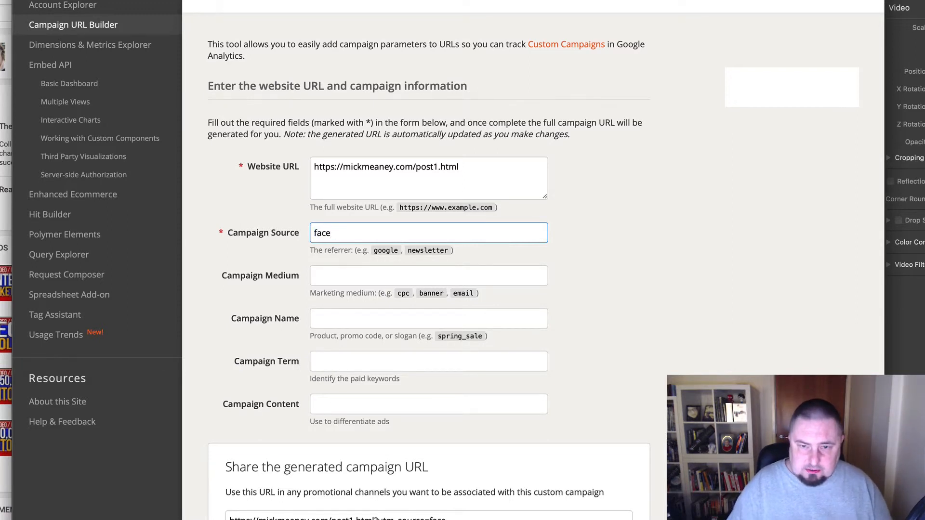
text(book)
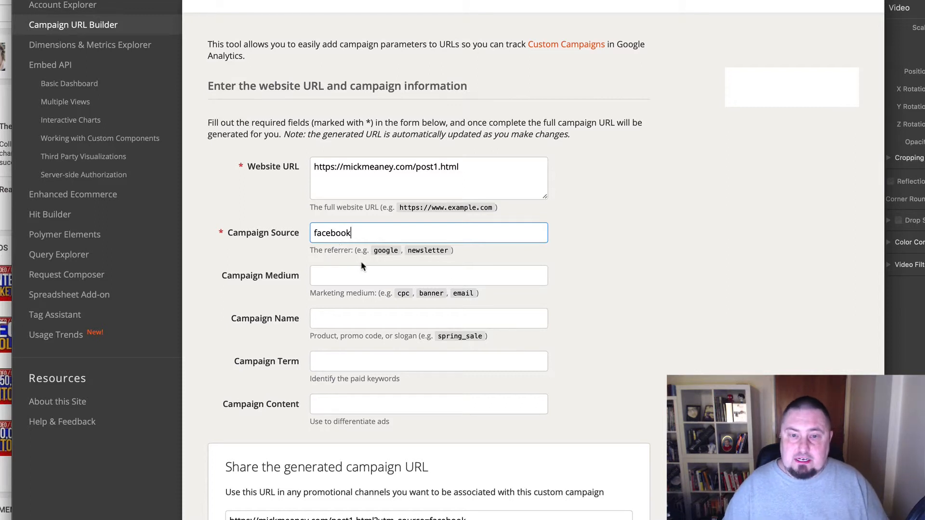
key(Tab)
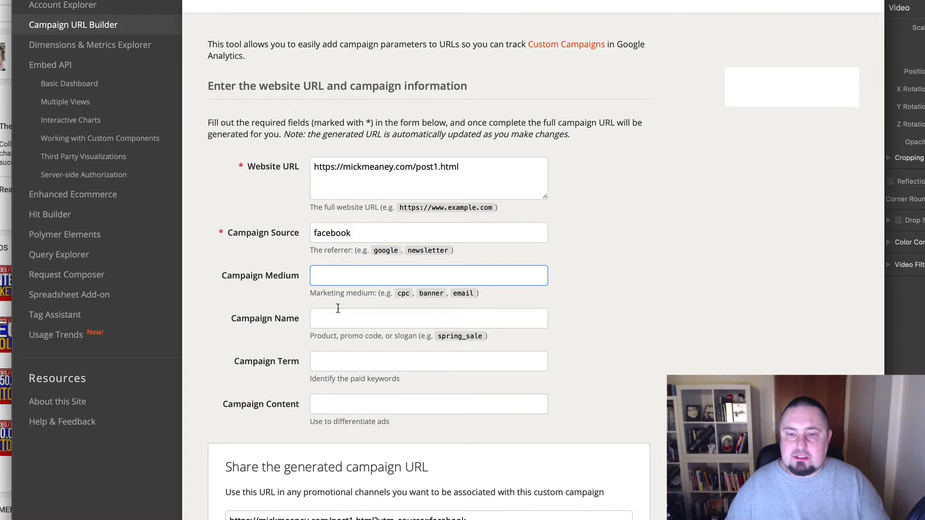
Look over the form's optional Campaign Medium, Name, Term and Content fields and the generated campaign URL below them.
scroll(295, 287, down, 1)
scroll(285, 289, down, 2)
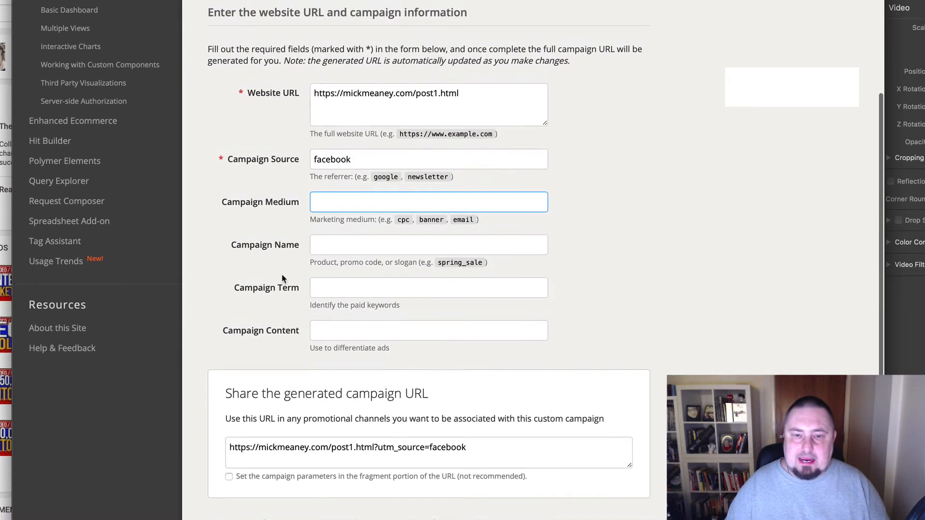
scroll(308, 240, up, 3)
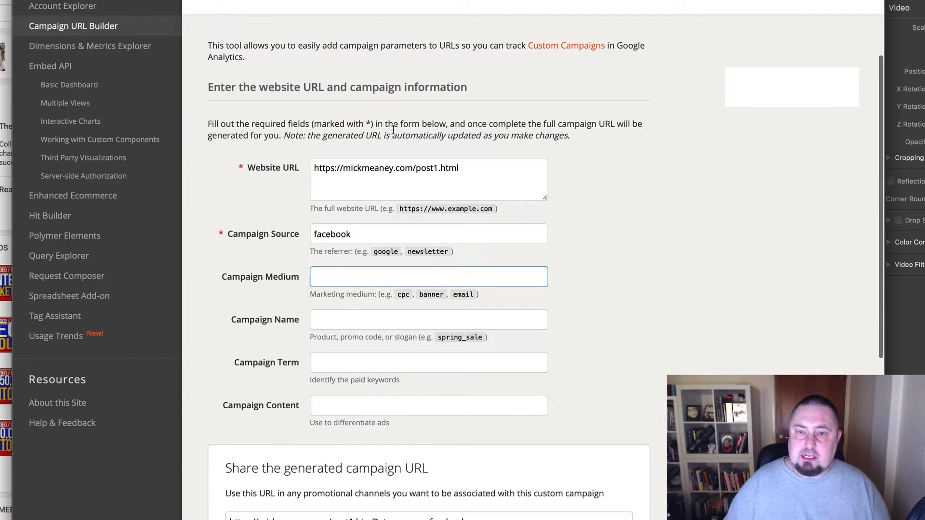
scroll(412, 281, down, 3)
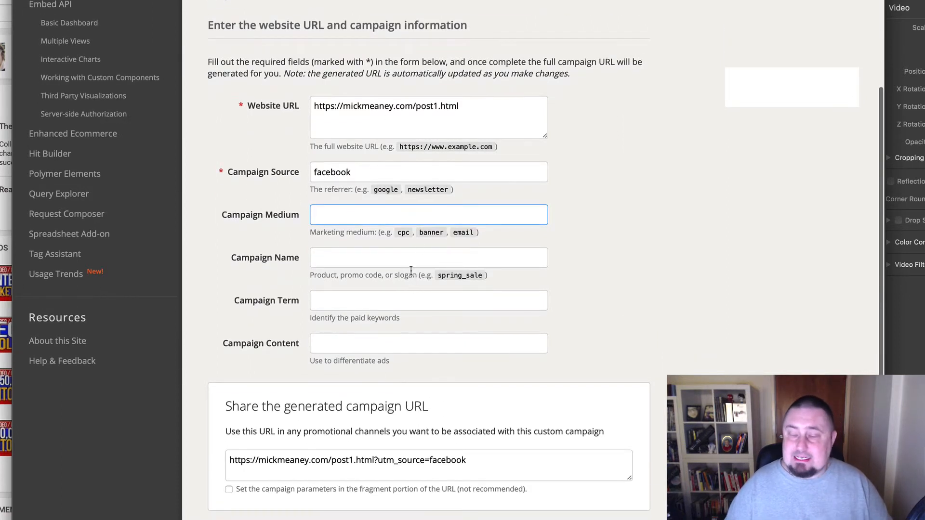
scroll(399, 313, down, 1)
scroll(418, 238, down, 1)
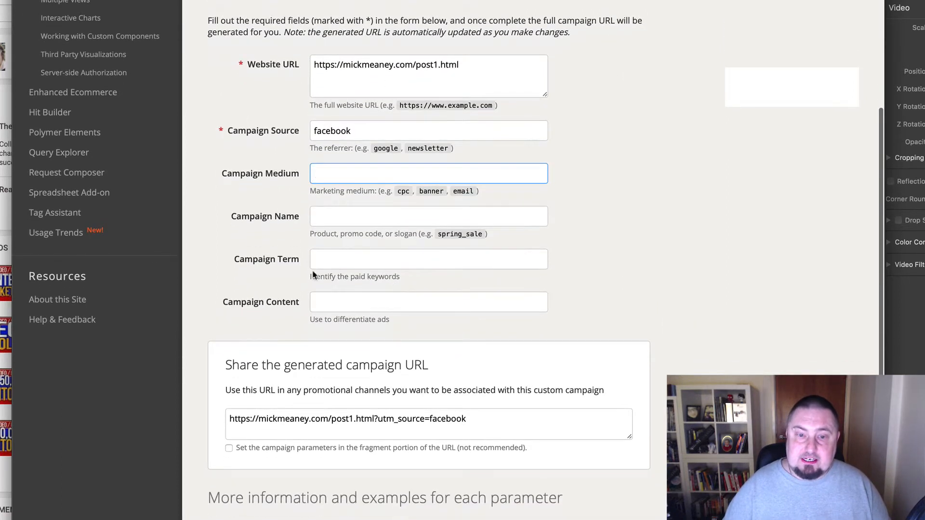
Select the full generated campaign URL containing utm_source=facebook in the share section.
scroll(289, 306, down, 9)
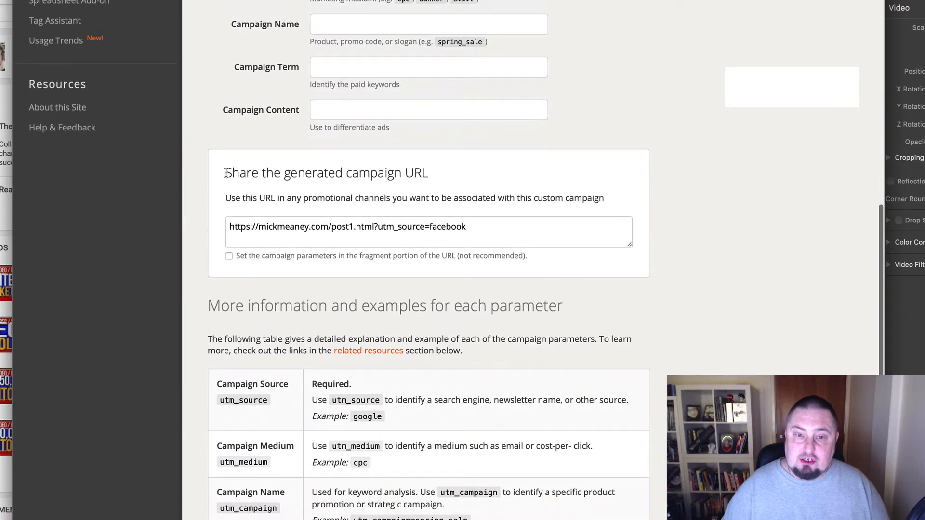
drag(225, 174, 409, 172)
click(281, 173)
click(431, 176)
drag(469, 227, 216, 228)
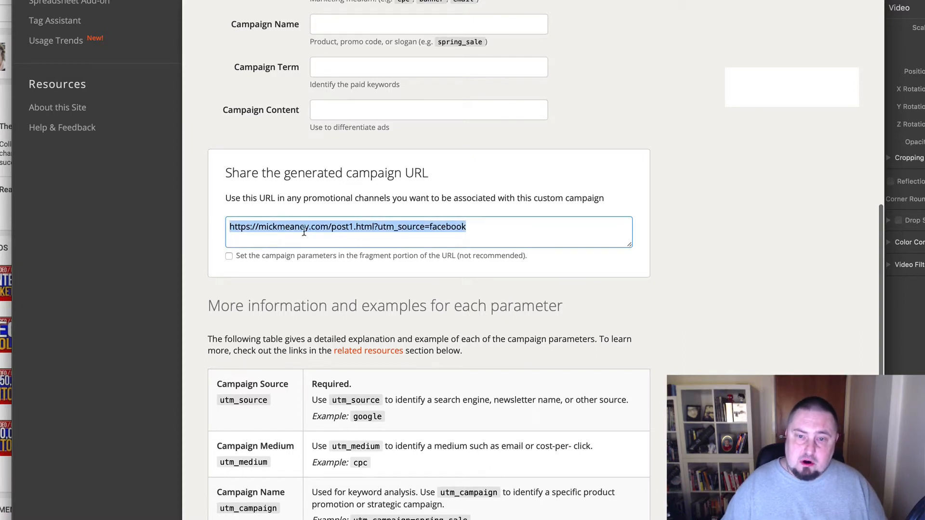
click(388, 229)
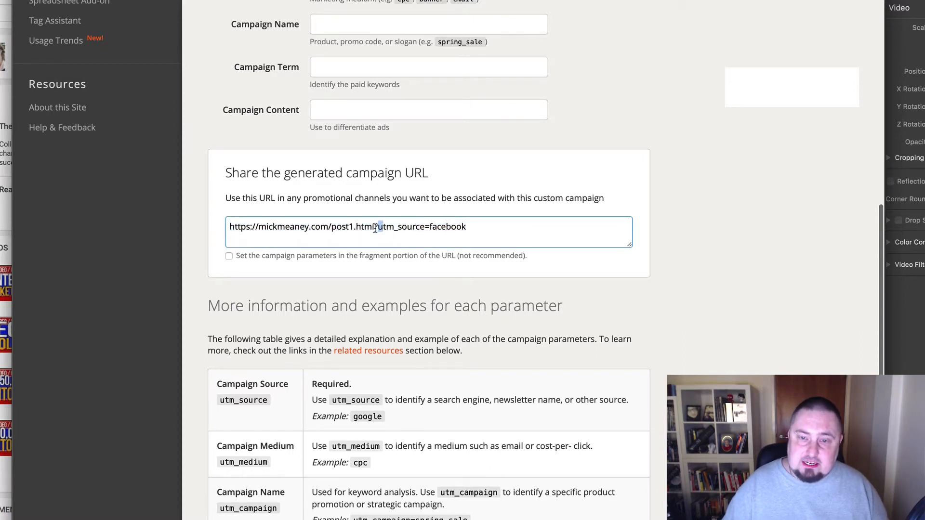
drag(386, 228, 230, 228)
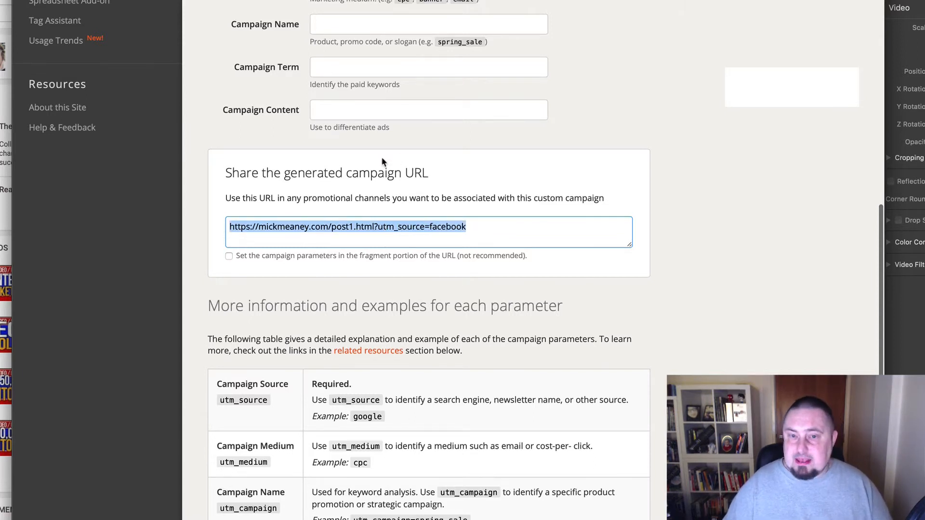
scroll(524, 319, down, 2)
key(super+Tab)
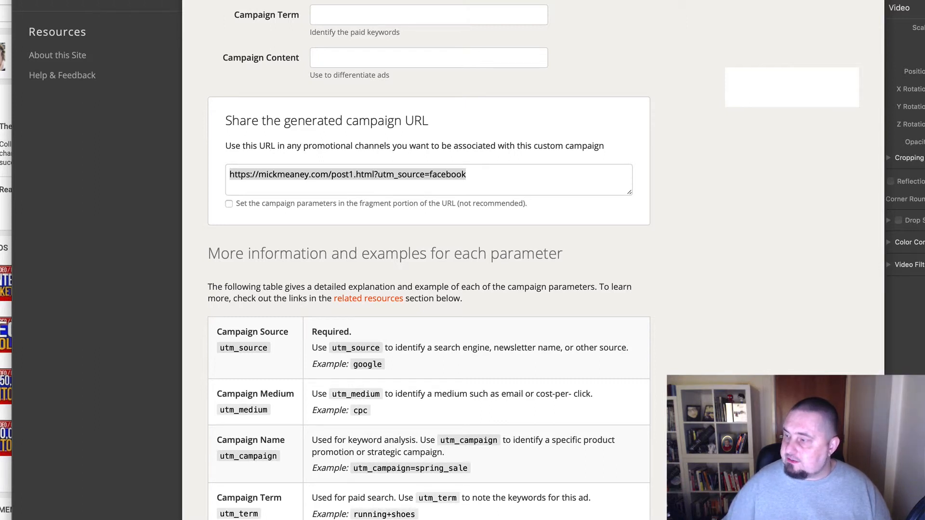
click(374, 352)
scroll(409, 391, down, 1)
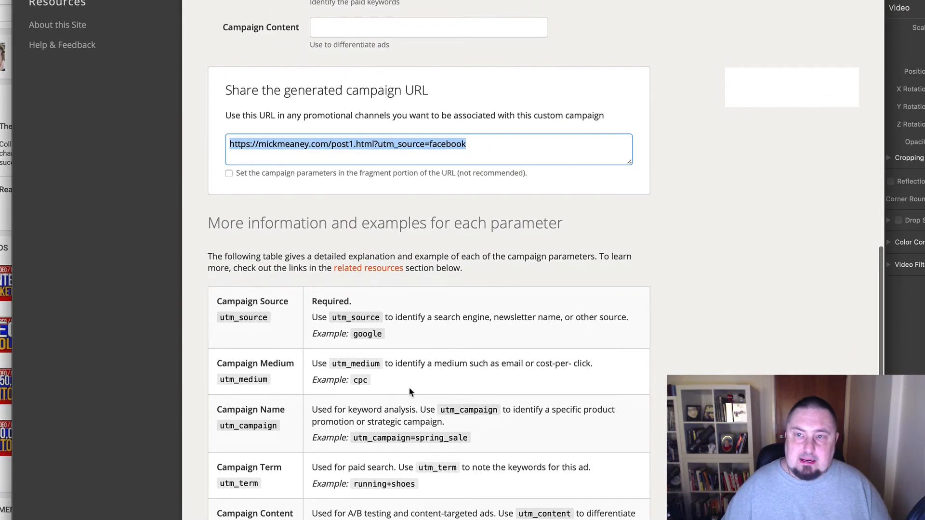
click(705, 0)
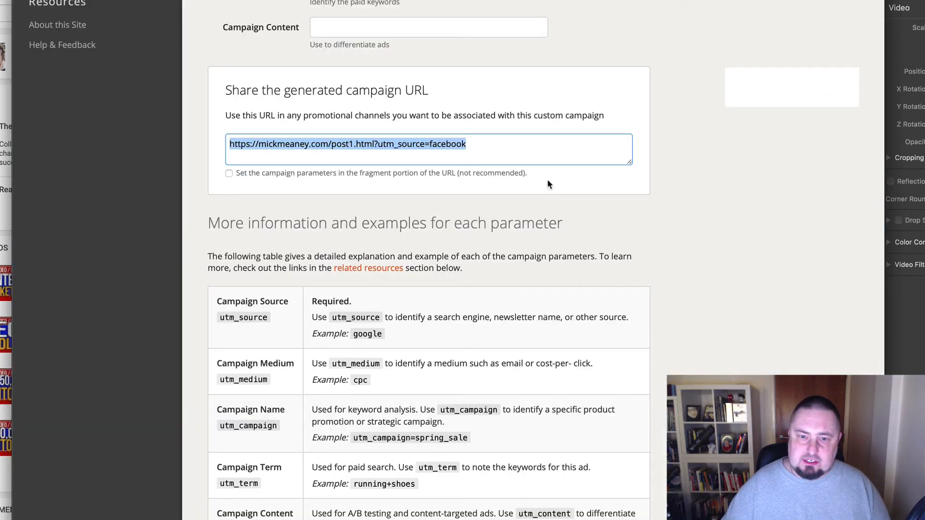
click(742, 257)
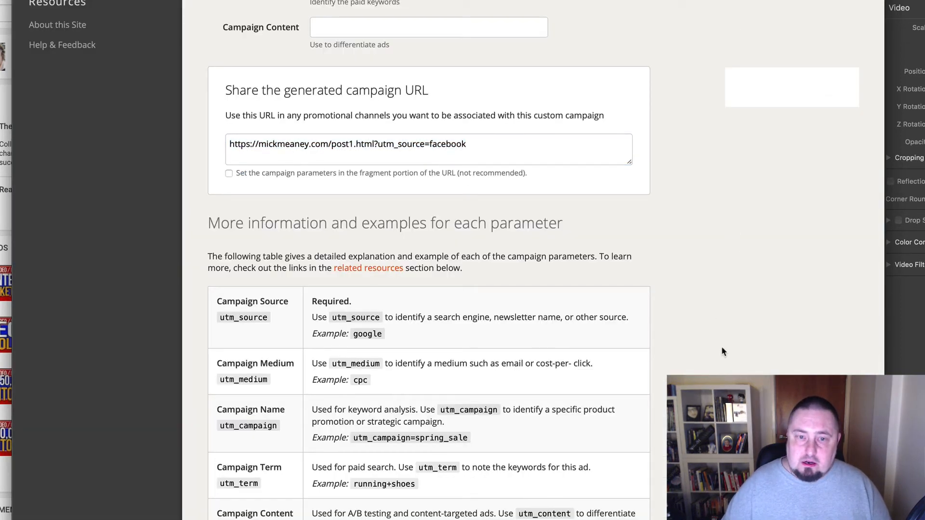
Read the table of explanations and examples for each campaign parameter and compare it with the form's fields.
scroll(721, 352, down, 2)
scroll(554, 255, down, 1)
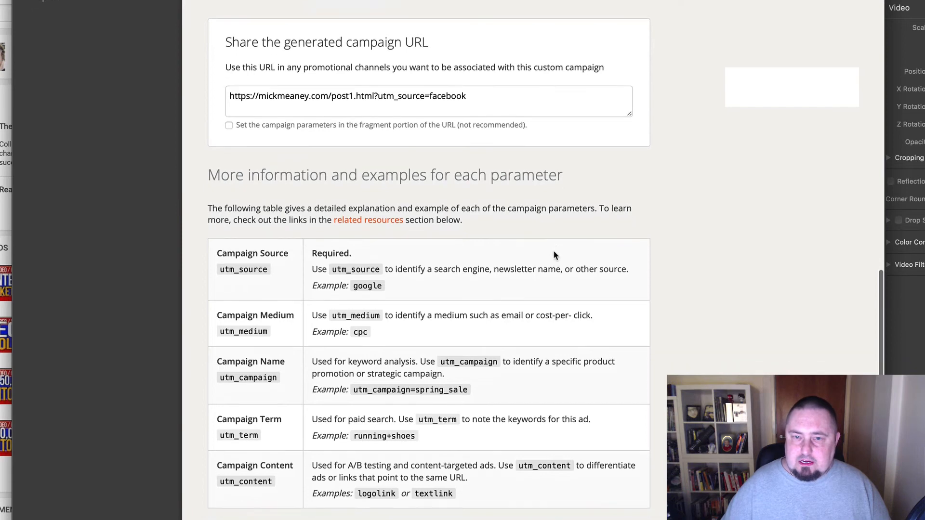
scroll(517, 257, down, 3)
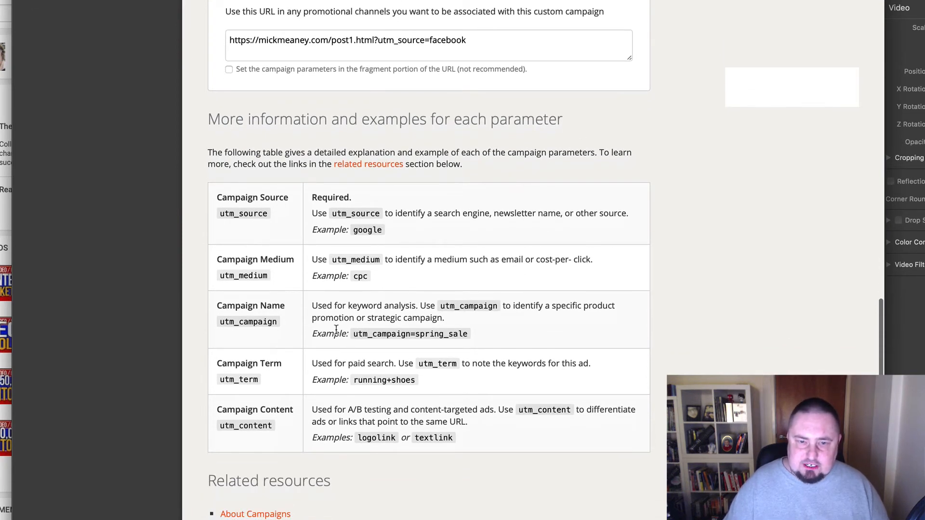
scroll(336, 329, up, 10)
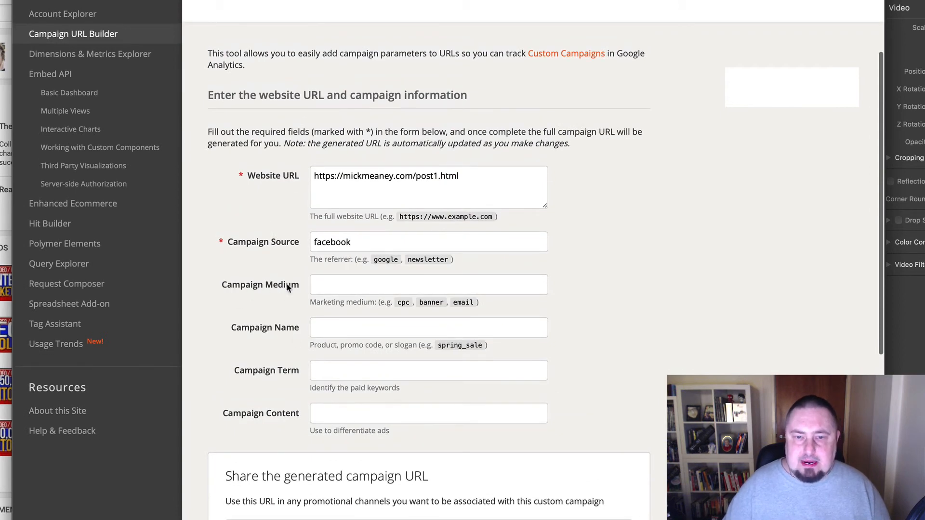
scroll(304, 359, down, 3)
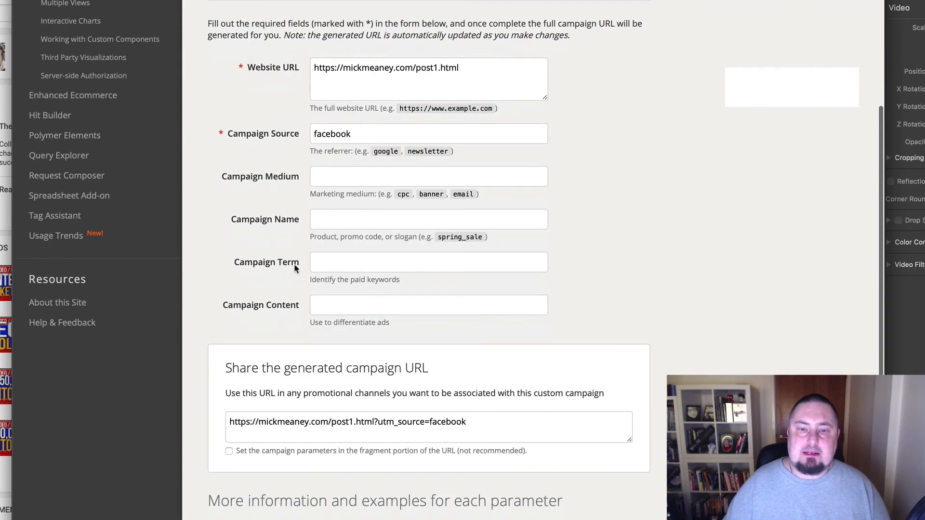
scroll(381, 267, down, 10)
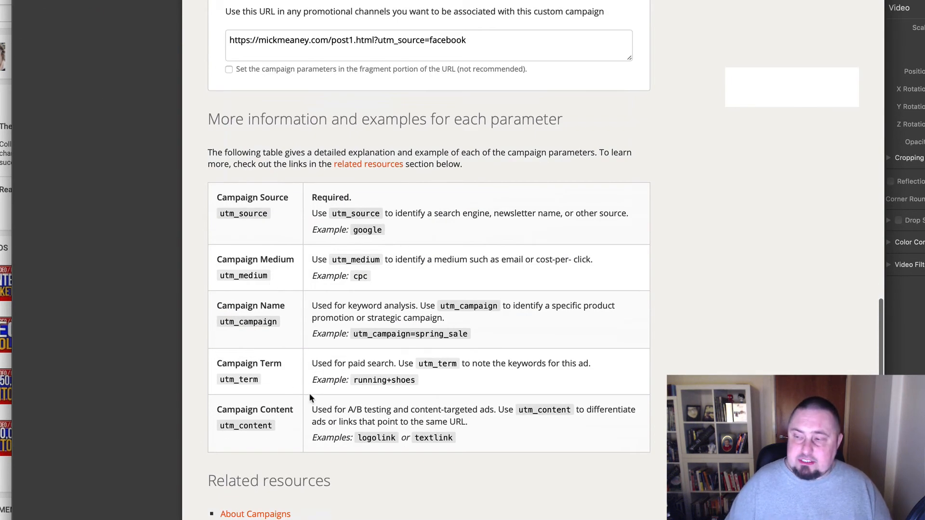
scroll(344, 376, up, 1)
scroll(348, 356, down, 1)
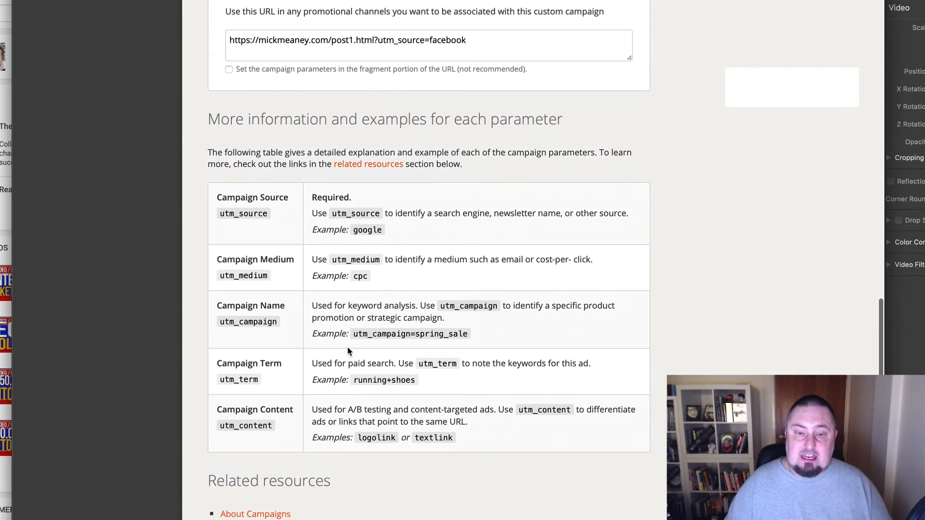
scroll(385, 289, up, 7)
scroll(653, 241, up, 8)
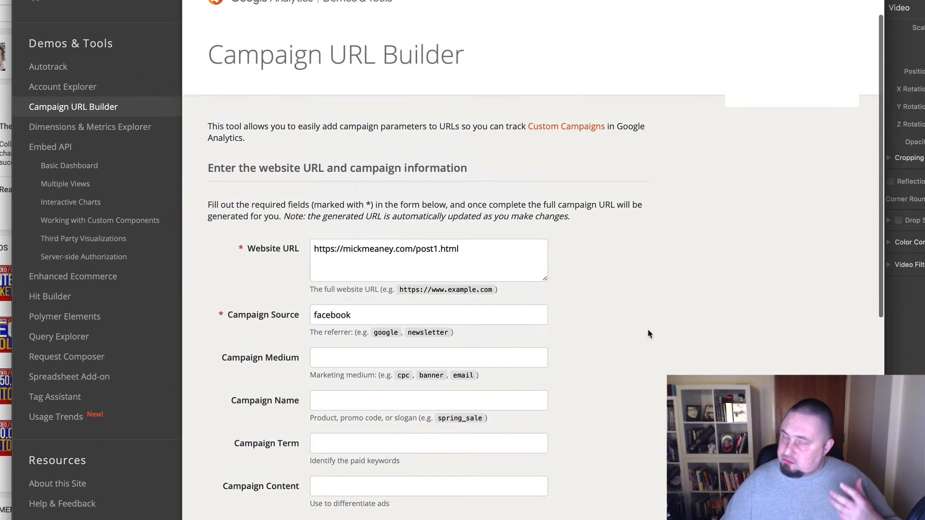
scroll(646, 289, up, 1)
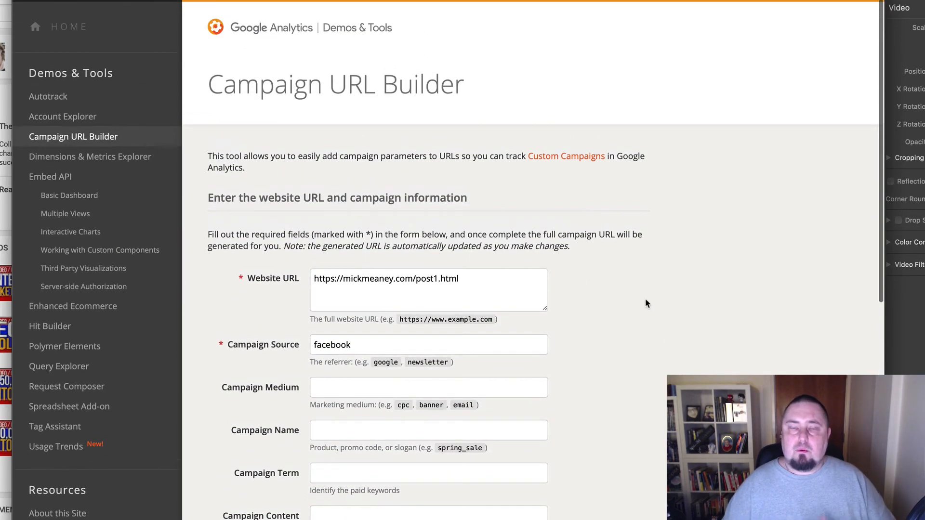
scroll(622, 362, down, 1)
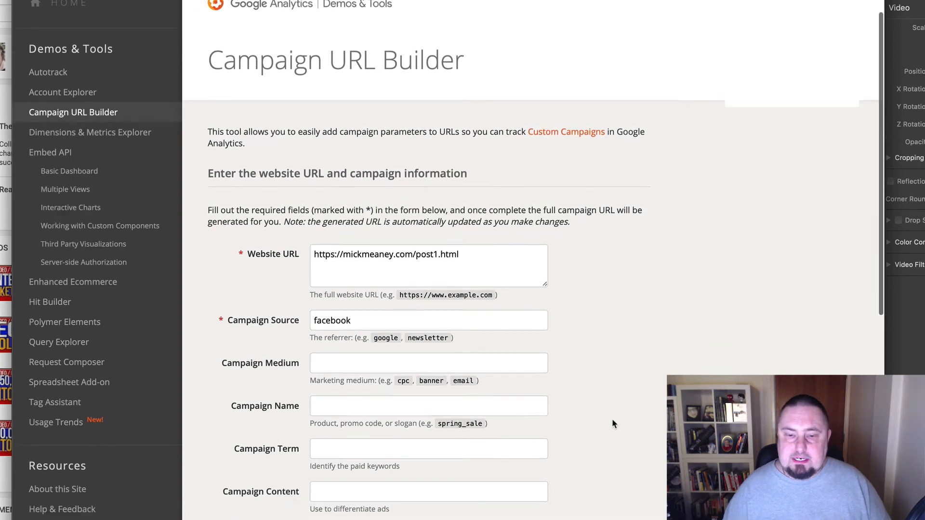
Highlight the generated facebook campaign URL again and review it together with the form fields above it.
scroll(612, 423, down, 5)
drag(466, 356, 230, 357)
click(468, 356)
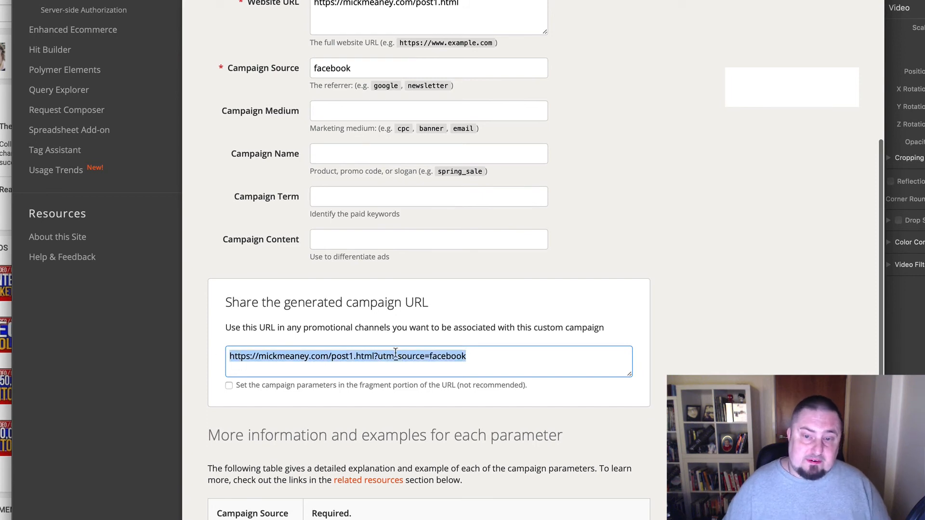
scroll(640, 254, up, 3)
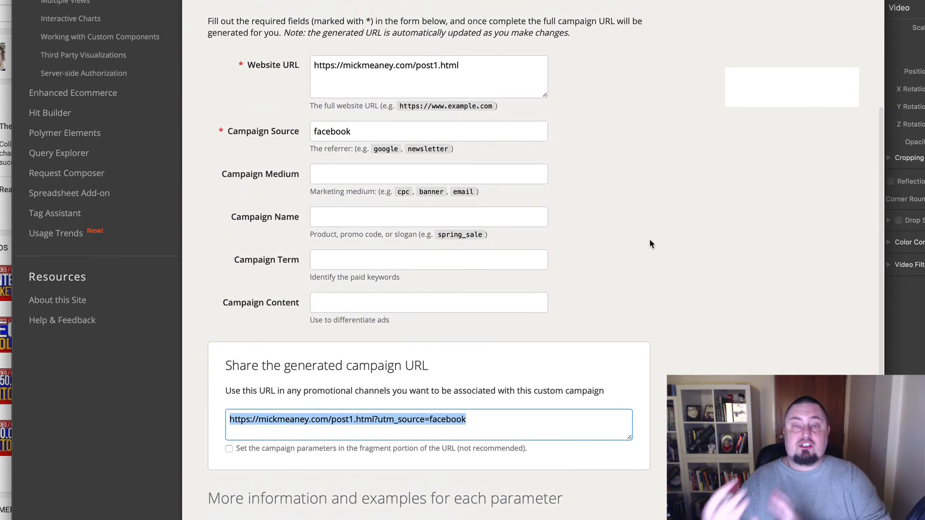